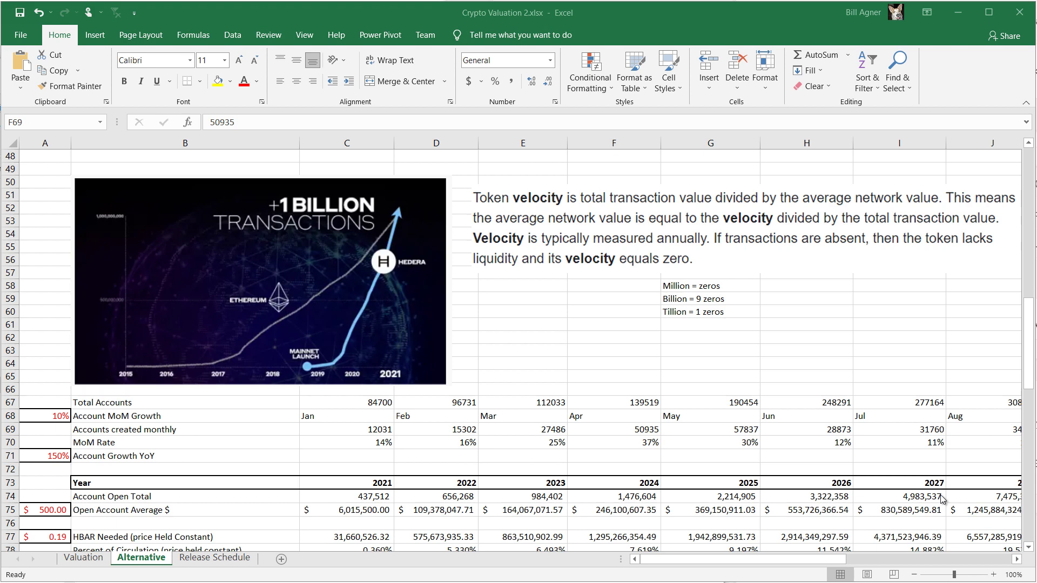
Review the 2022 Open Account Average formula and the monthly accounts-created values.
scroll(702, 475, "down", 2)
double_click(440, 432)
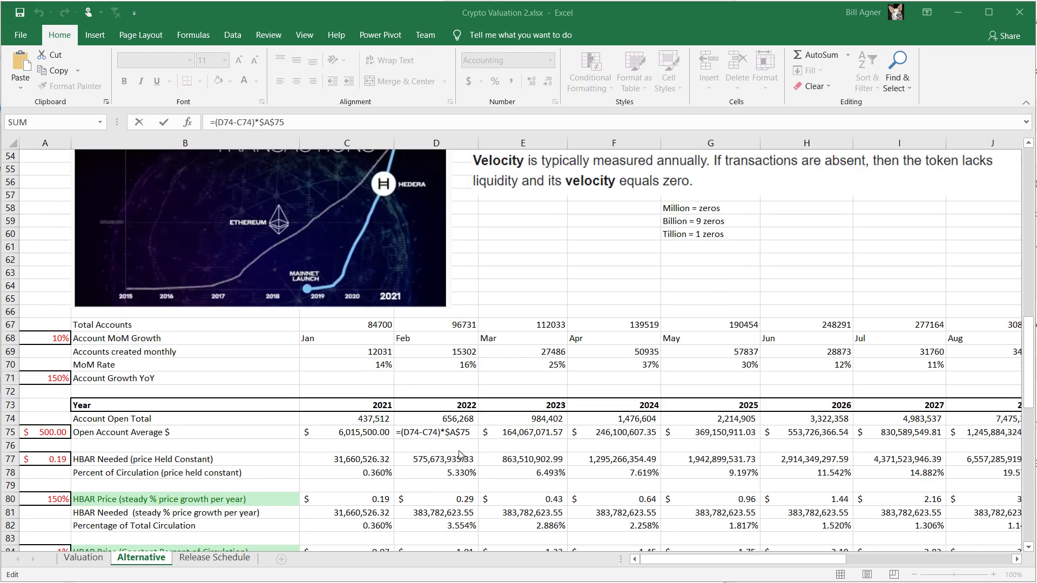
left_click(336, 355)
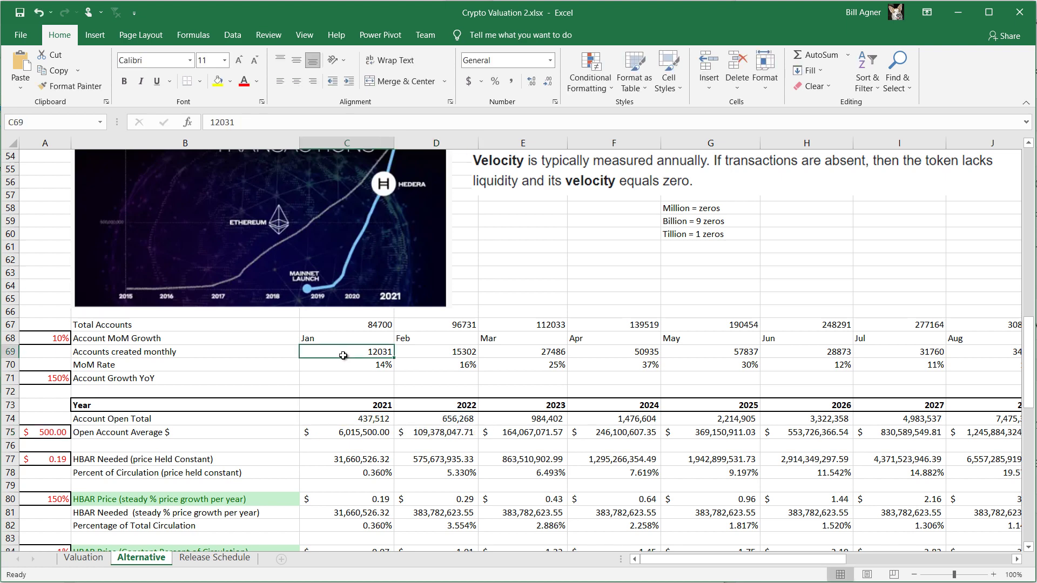
left_click(431, 355)
left_click(516, 354)
left_click(628, 357)
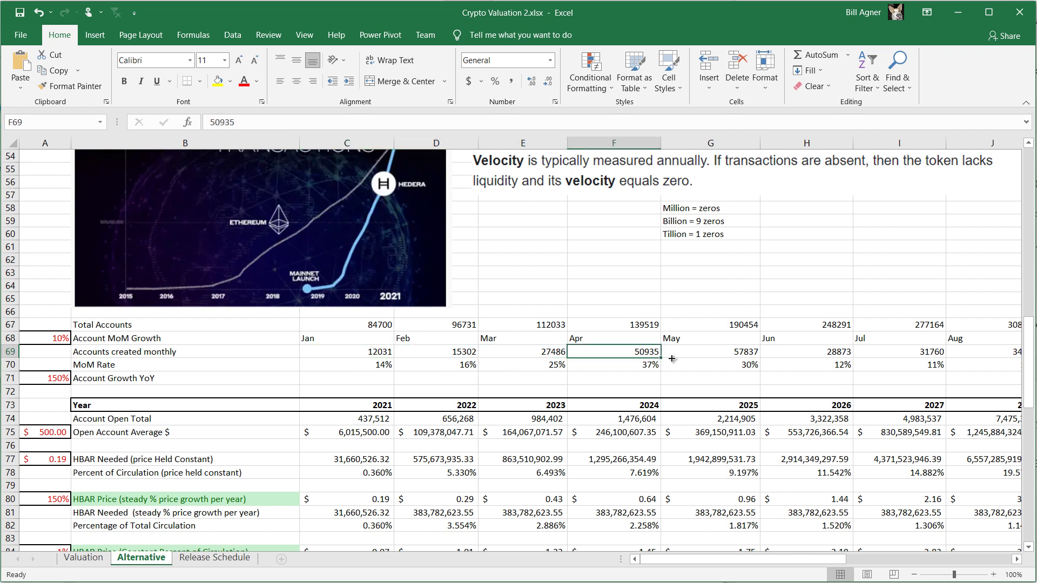
left_click(709, 354)
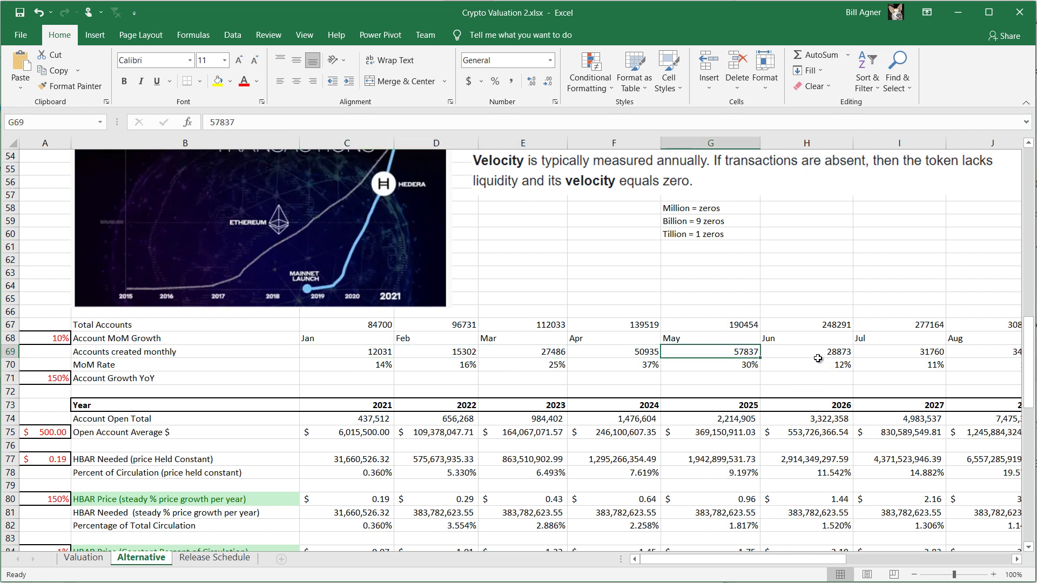
Review monthly Total Accounts and MoM Rate formulas, then let the 2021 figures recalculate.
left_click(338, 323)
left_click(435, 322)
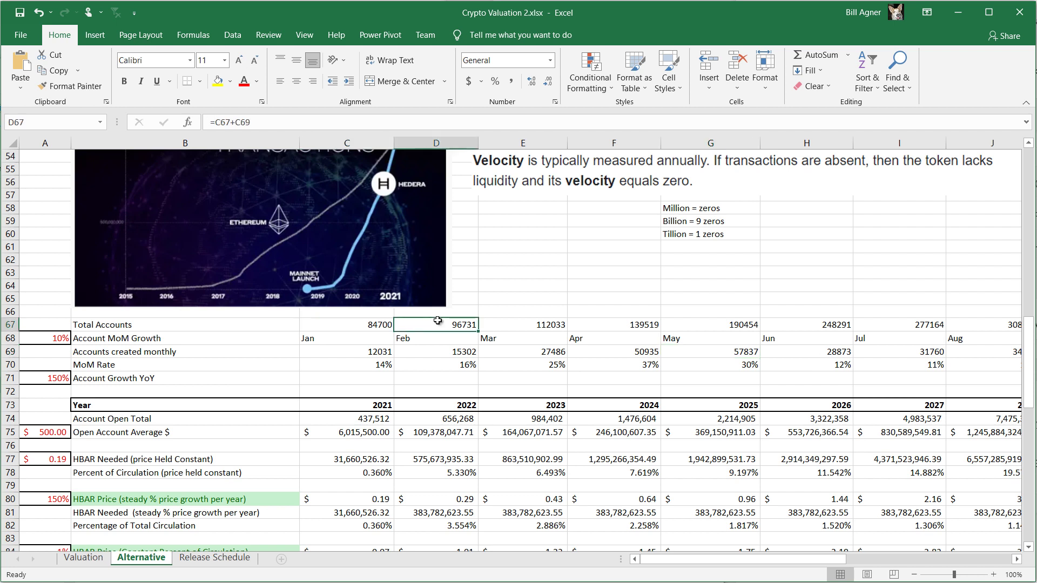
left_click(548, 327)
left_click(629, 324)
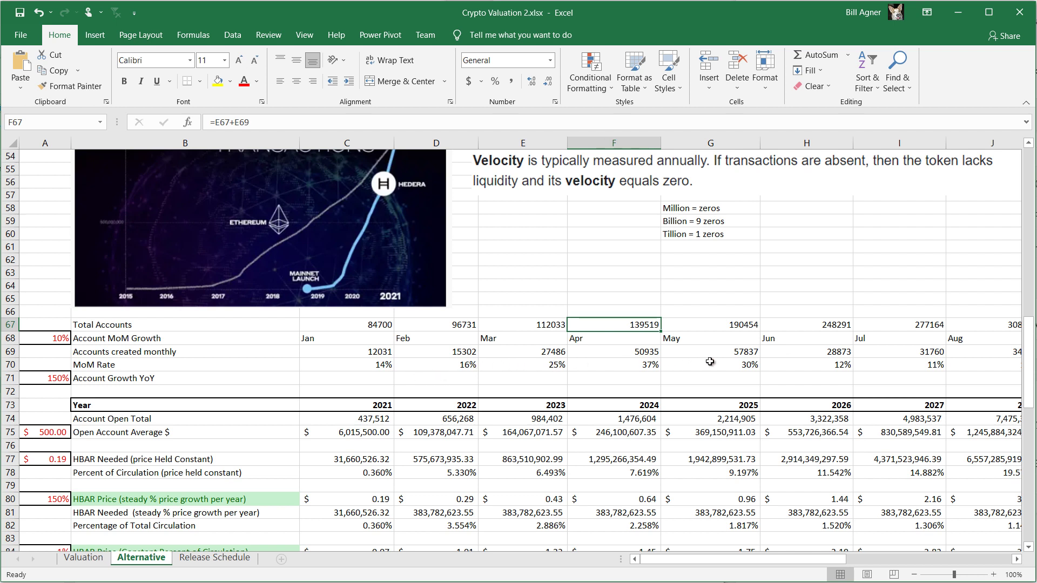
left_click(831, 369)
left_click(902, 370)
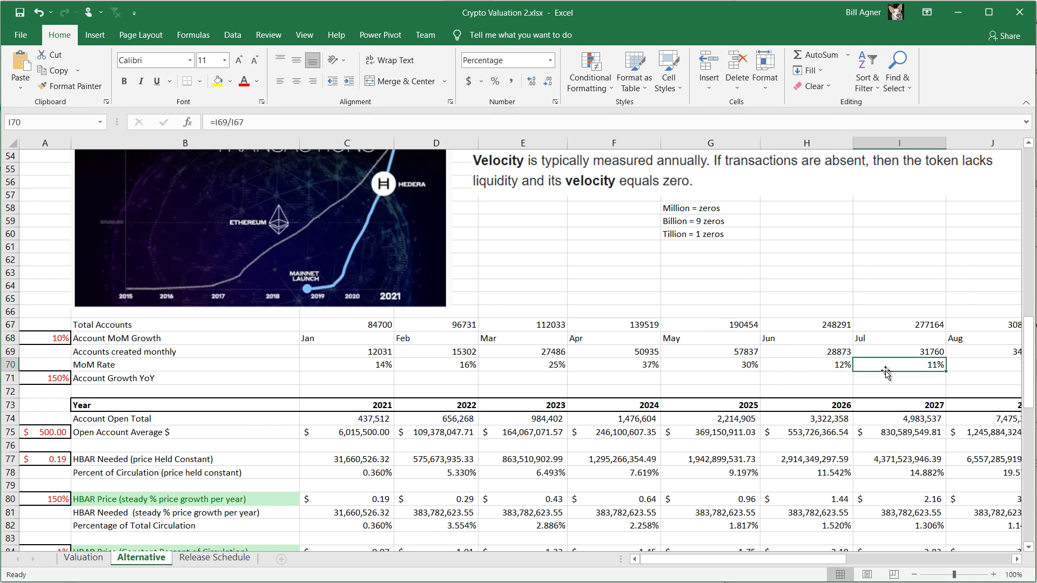
mouse_move(808, 564)
left_mouse_down()
mouse_move(822, 565)
mouse_move(797, 565)
left_mouse_up()
left_click(346, 445)
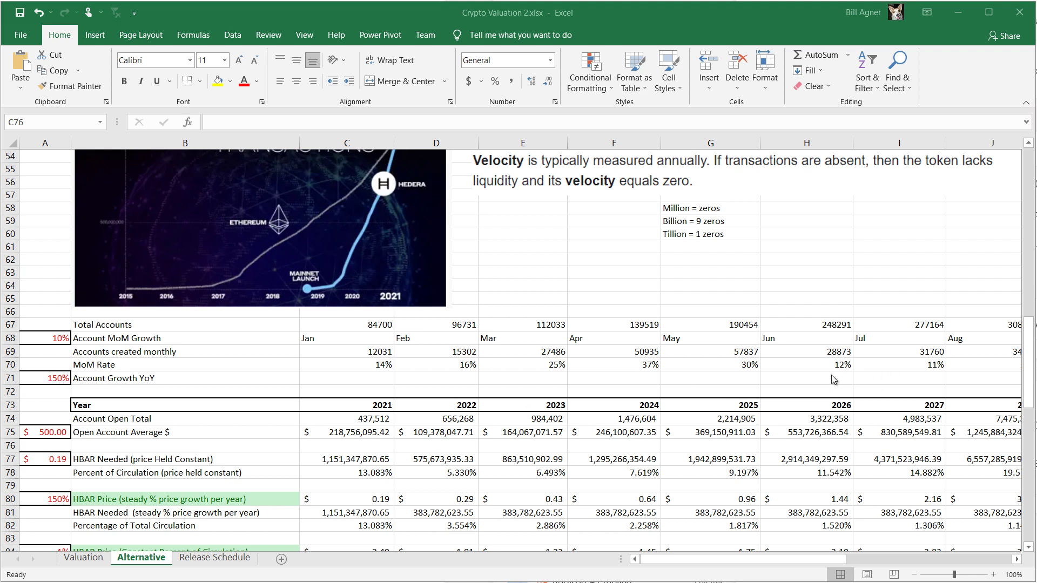
Inspect the yearly Account Open Total row and the 2022 Open Account Average formula unchanged.
scroll(258, 412, "down", 1)
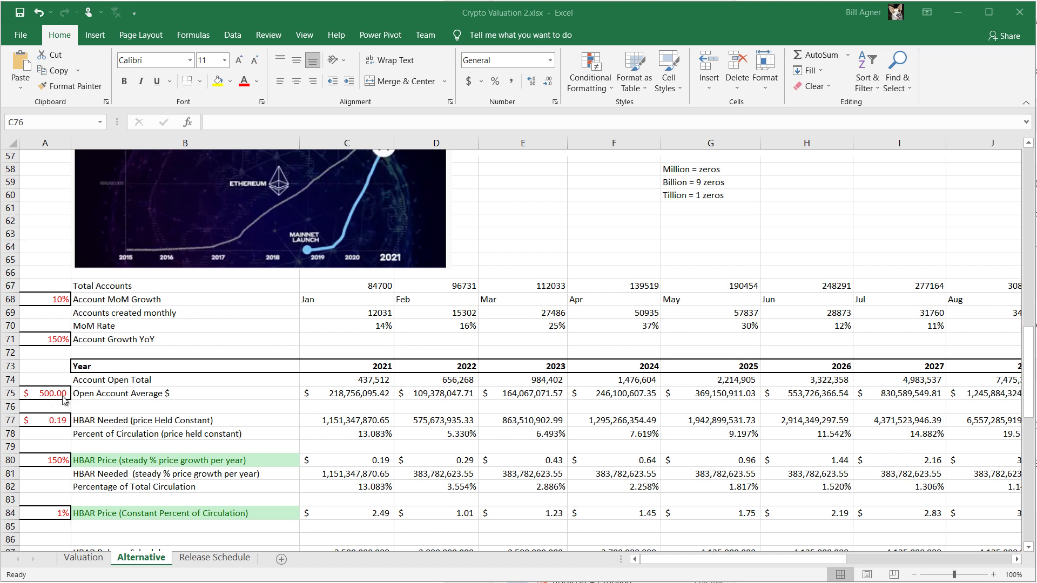
left_click(426, 382)
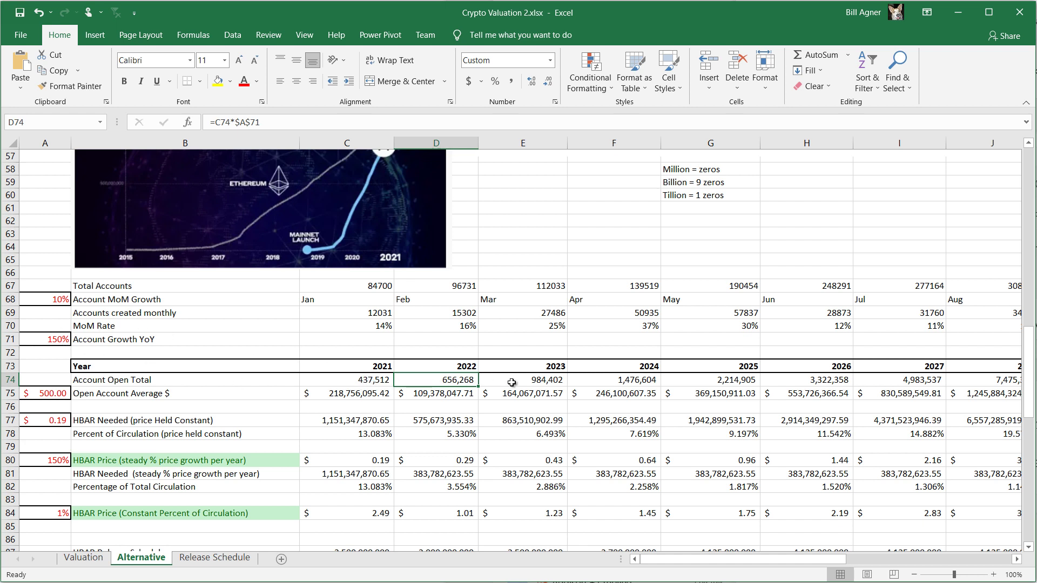
key("Right")
key("Right")
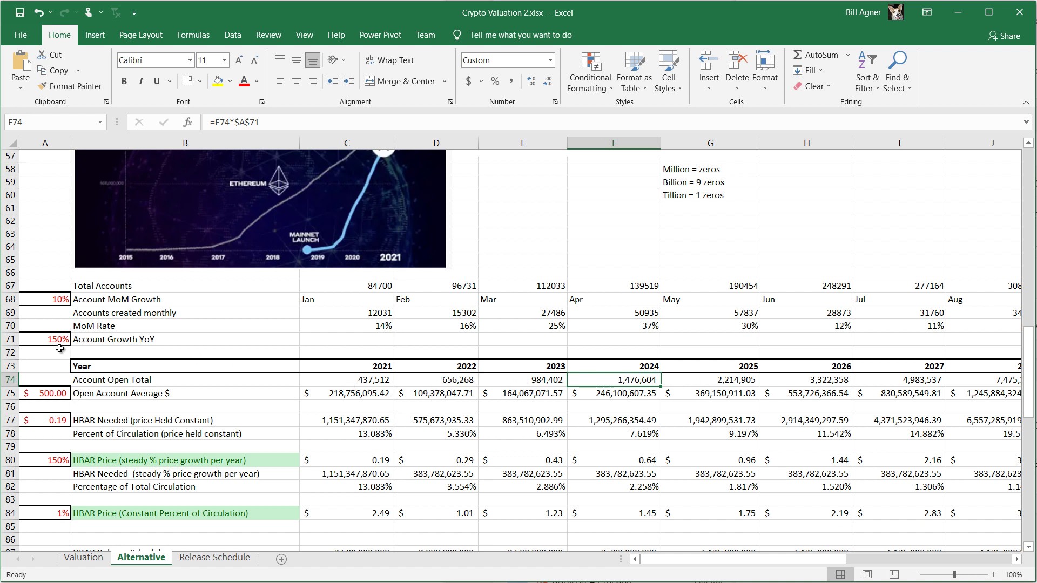
double_click(428, 394)
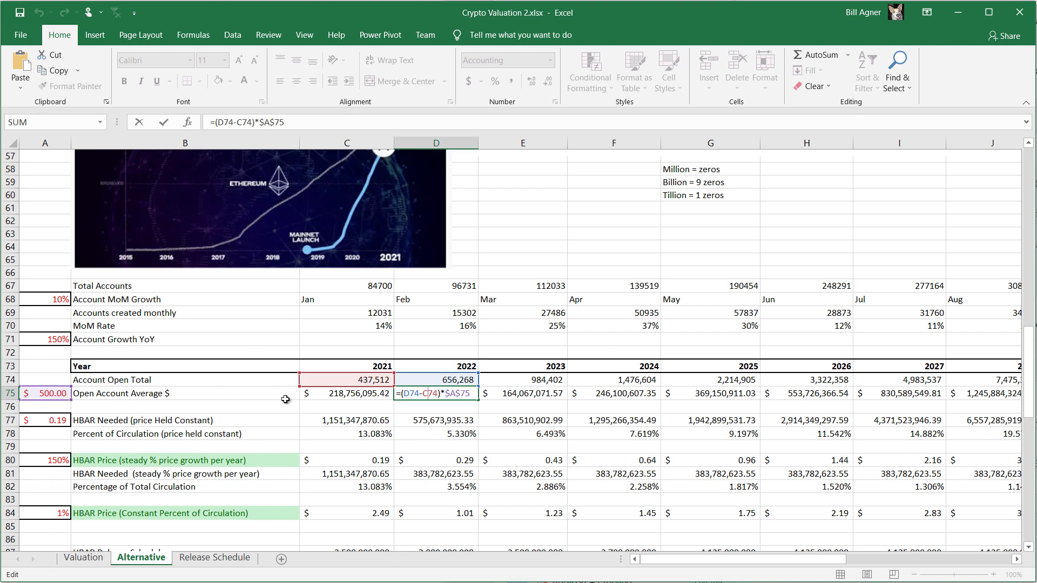
key("ctrl+Return")
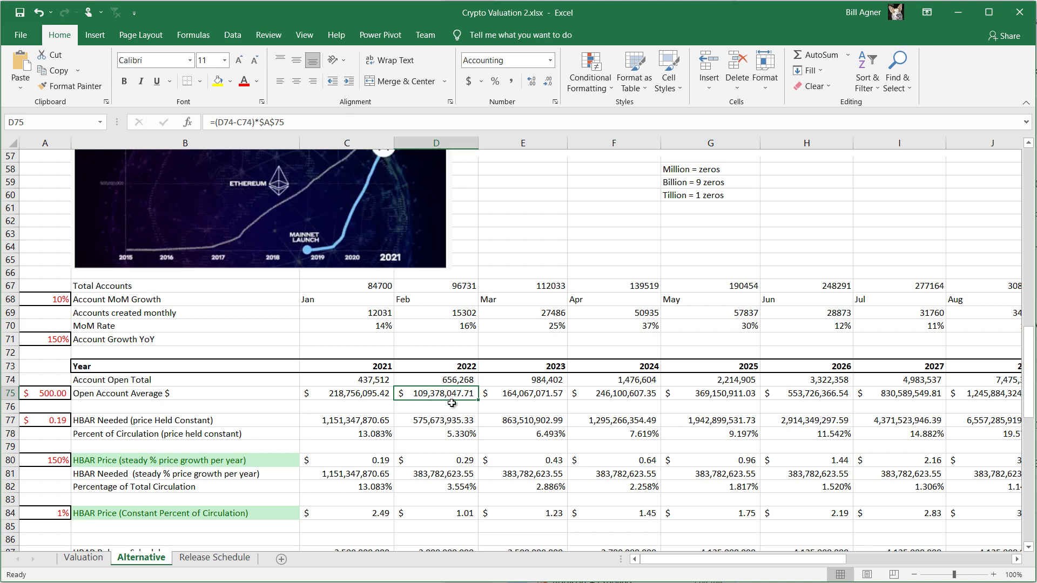
key("Left")
key("Delete")
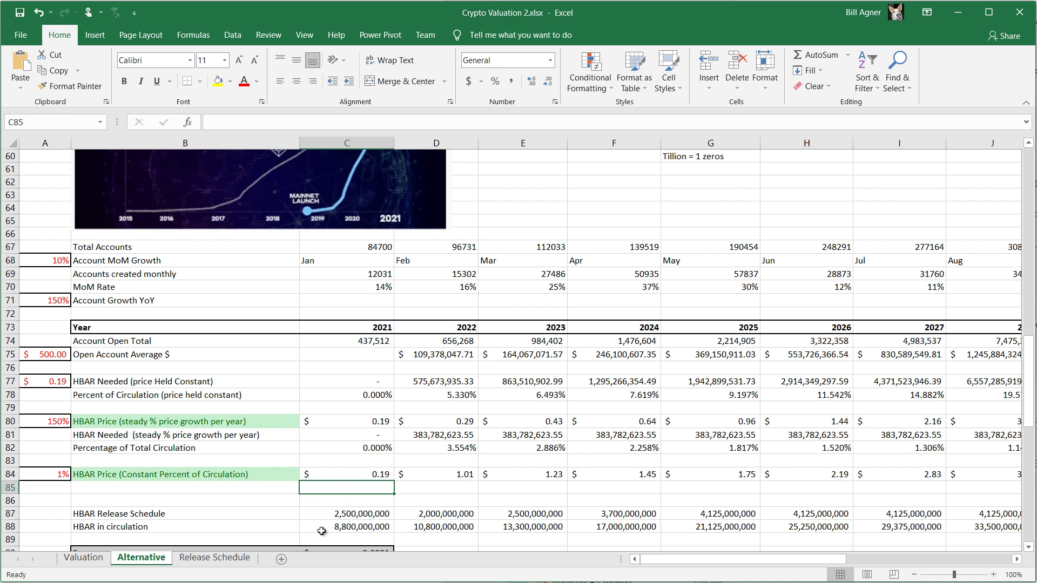
left_click(207, 515)
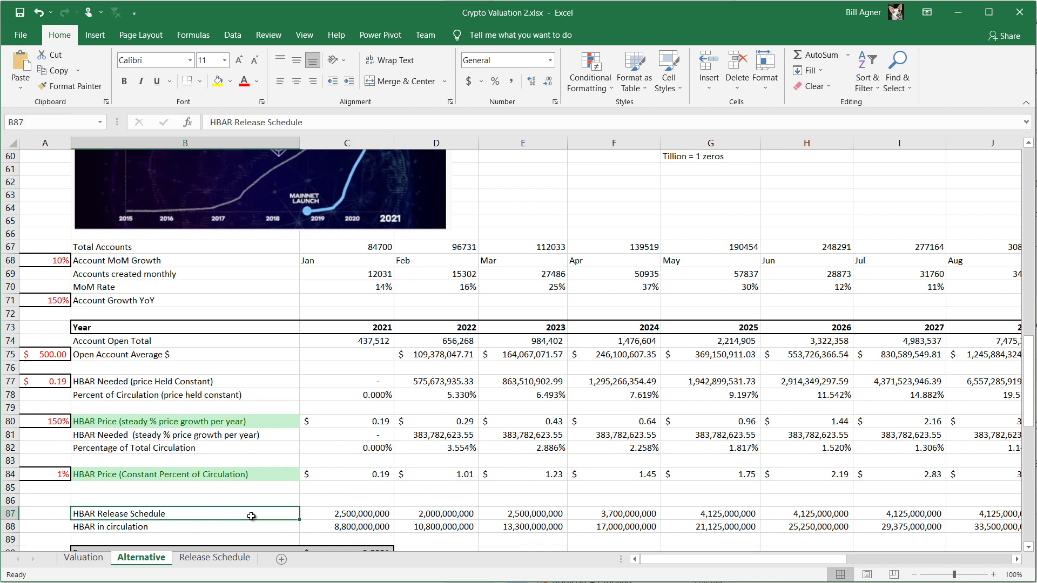
left_click(310, 516)
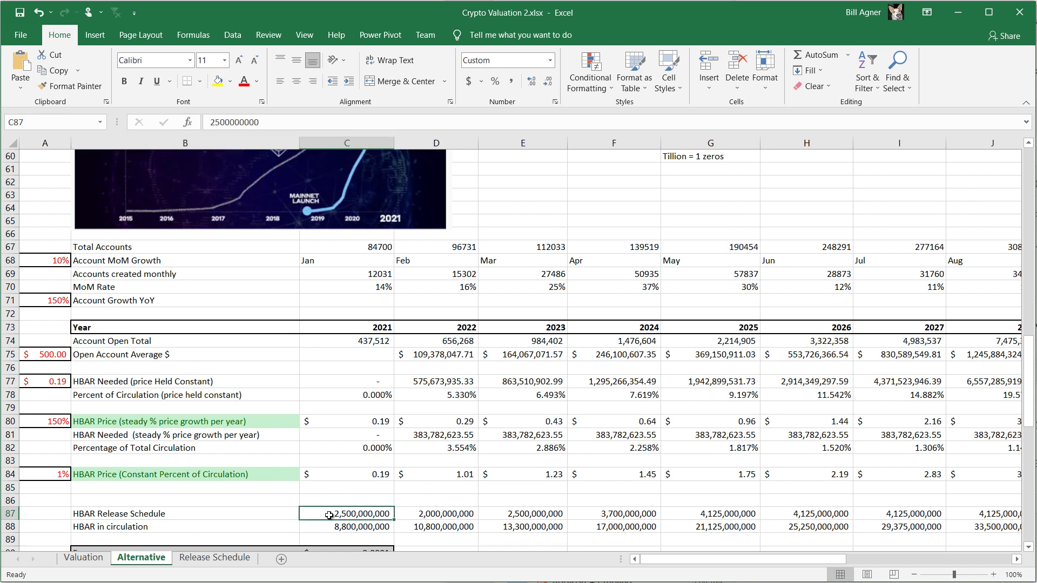
left_click(400, 514)
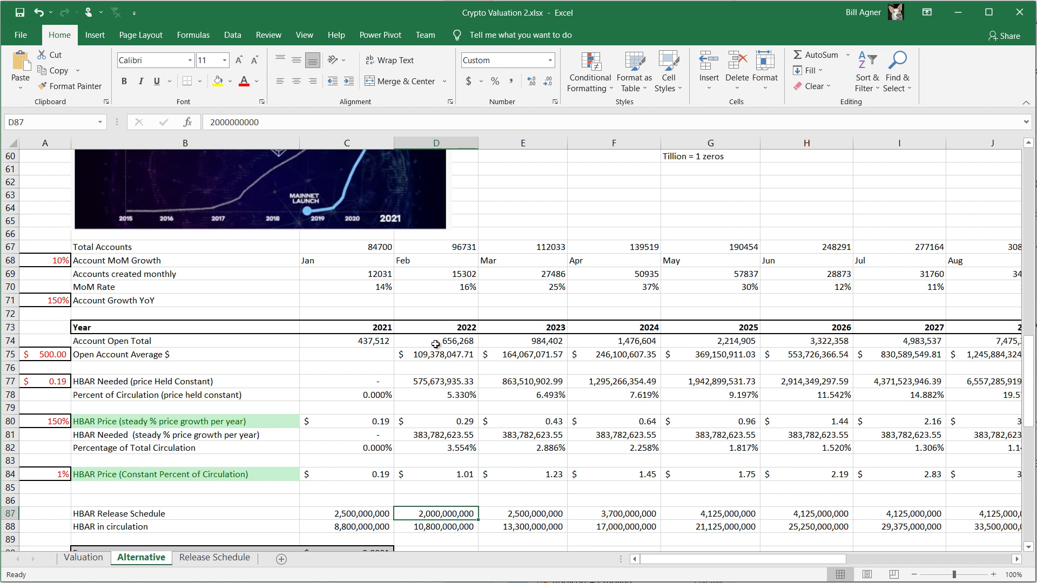
double_click(441, 351)
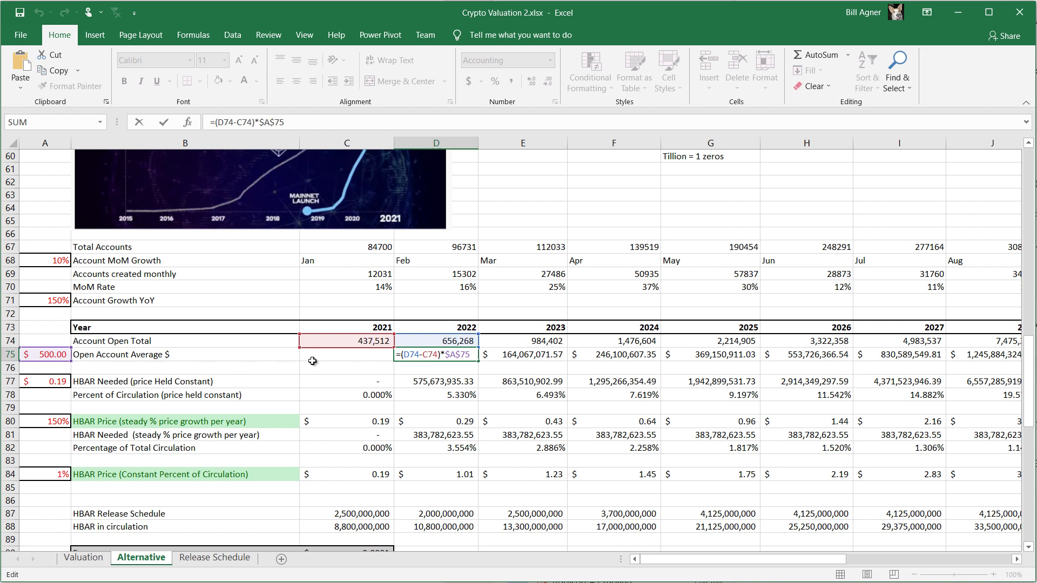
key("ctrl+Return")
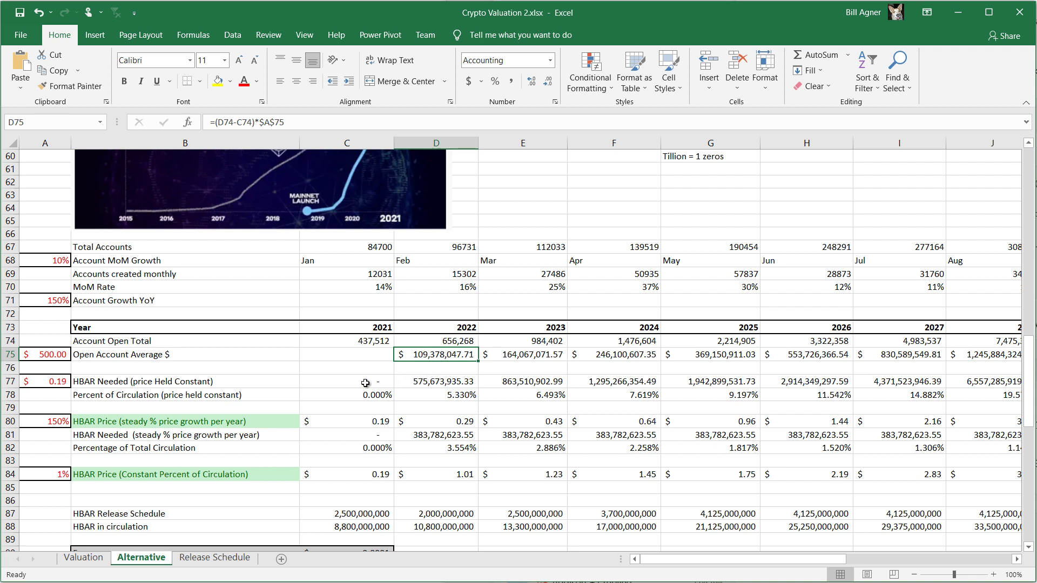
left_click(120, 382)
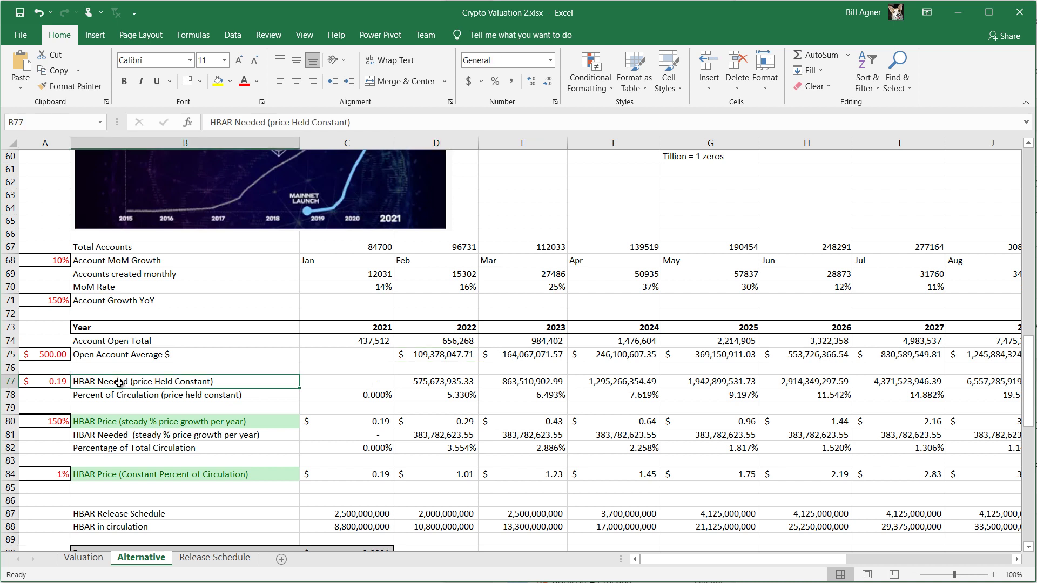
left_click(443, 356)
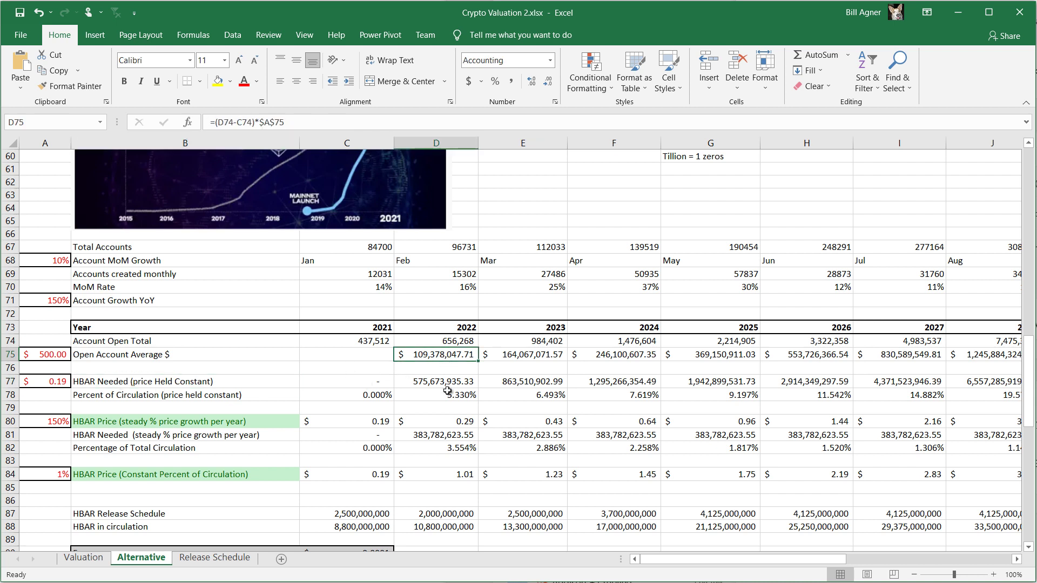
left_click(444, 423)
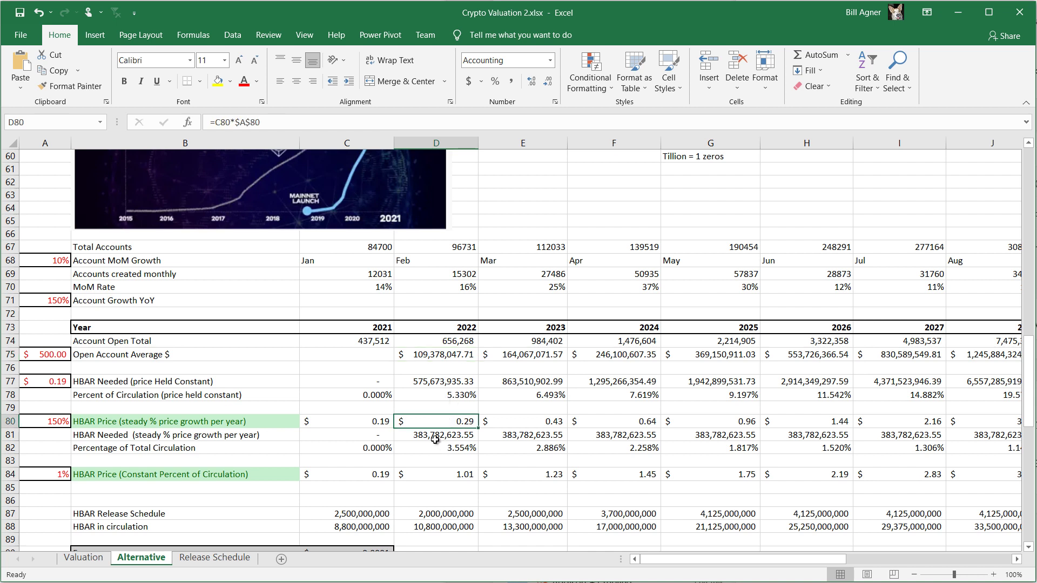
left_click(436, 438)
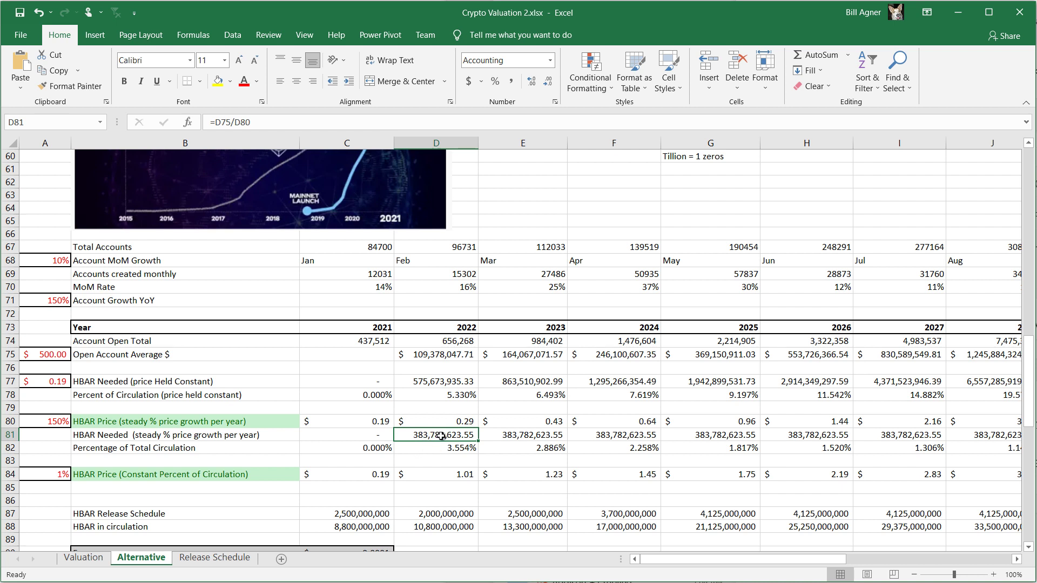
left_click(434, 449)
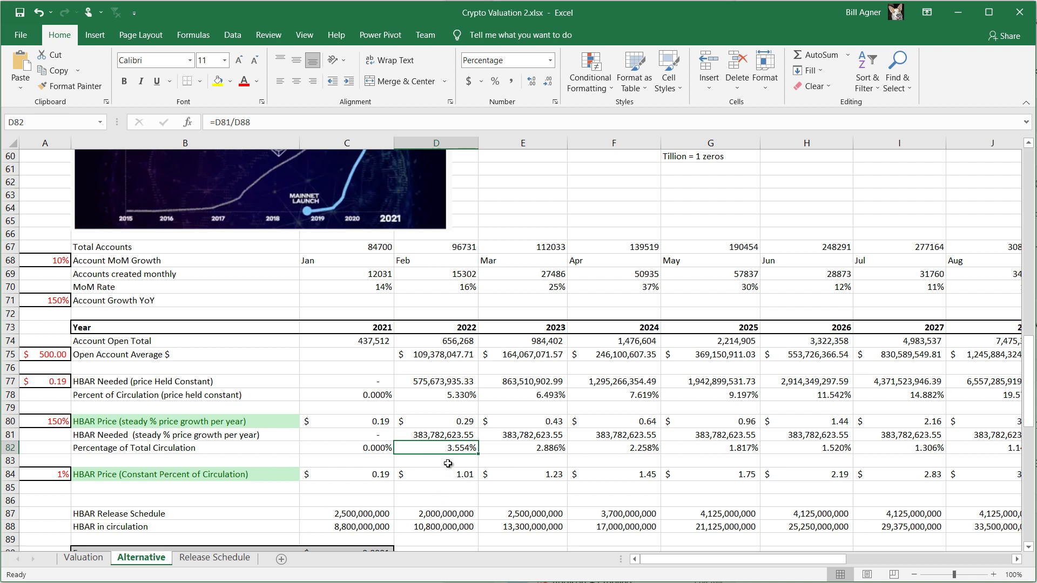
left_click(254, 444)
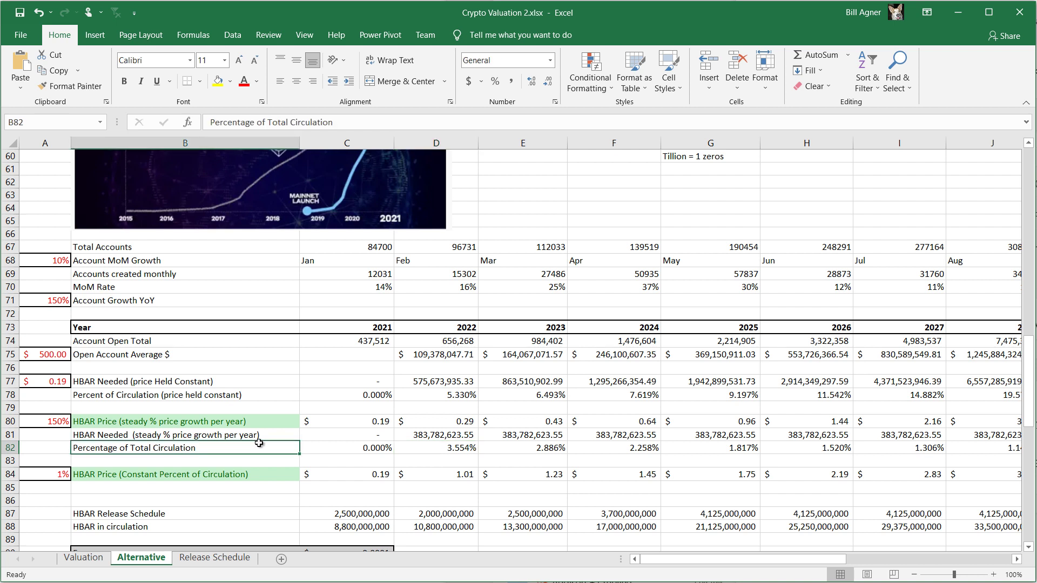
left_click(50, 475)
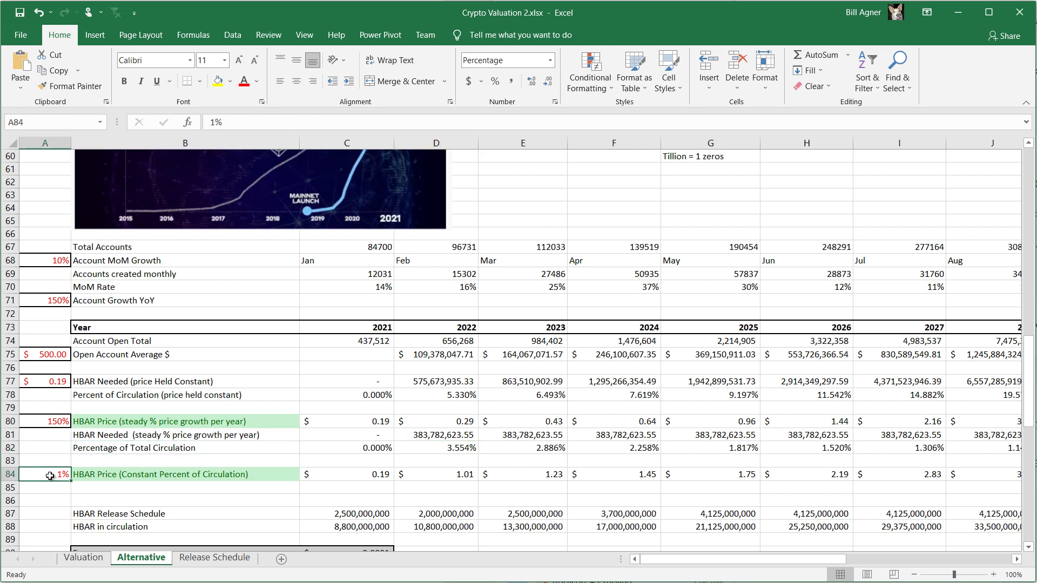
left_click(427, 475)
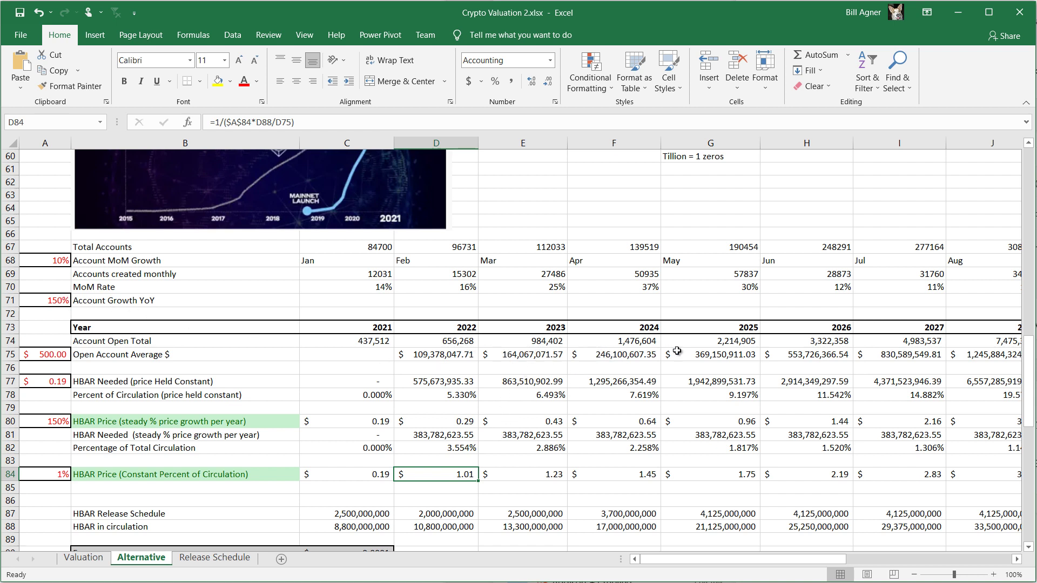
left_click(520, 477)
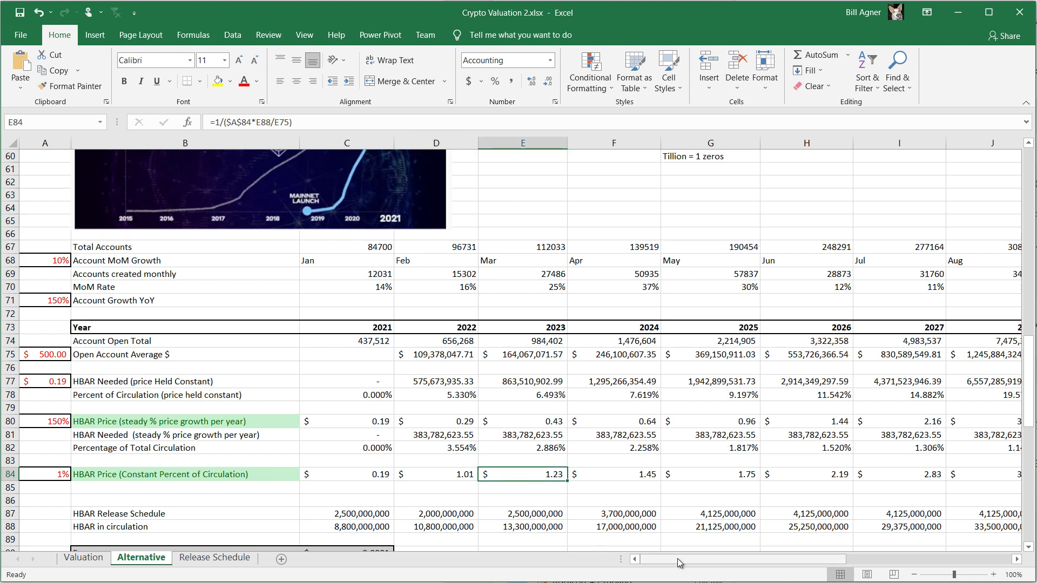
left_click_drag(681, 564, 743, 563)
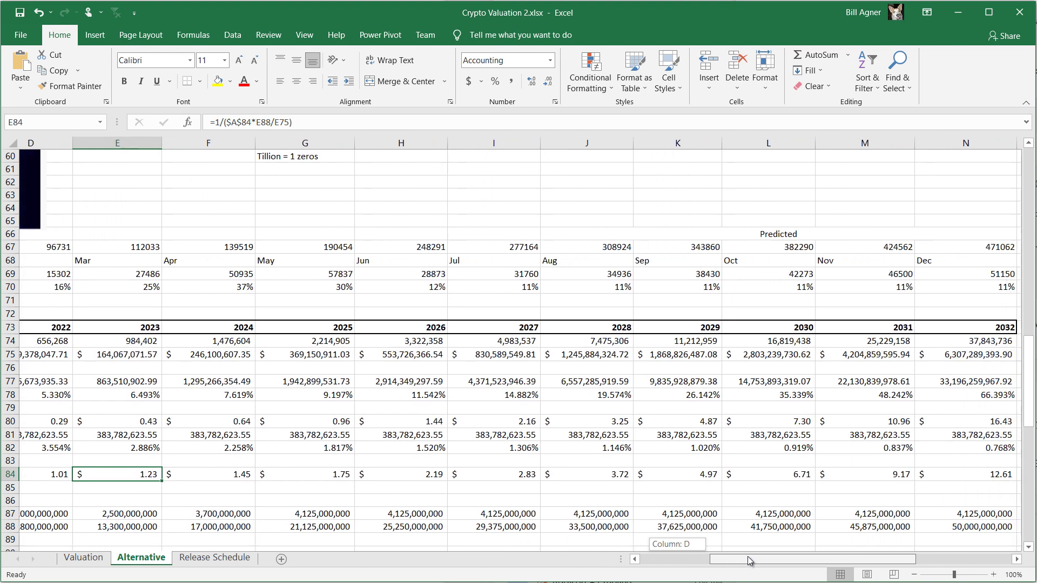
left_click_drag(744, 562, 745, 562)
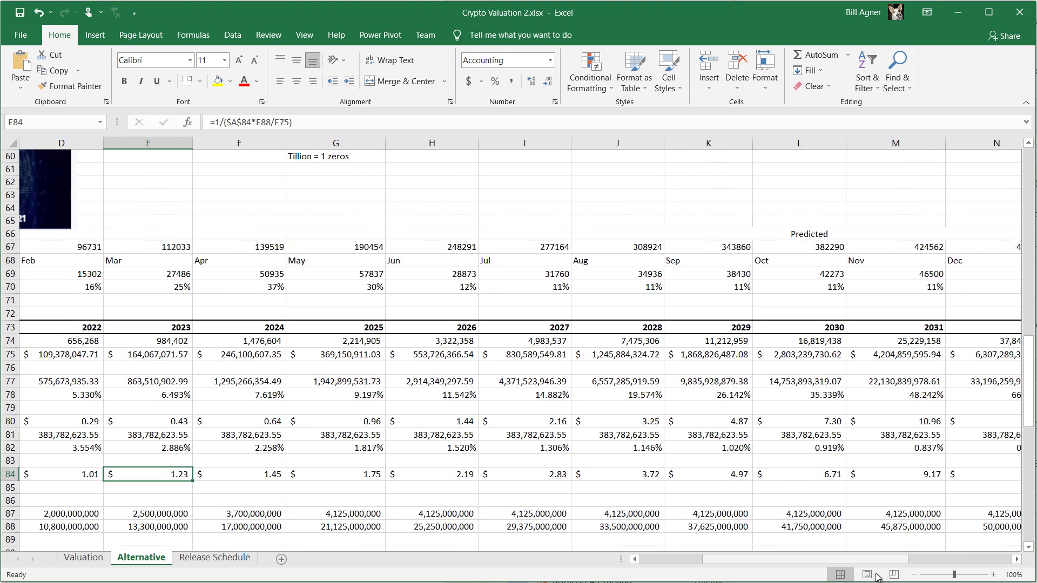
left_click(1016, 563)
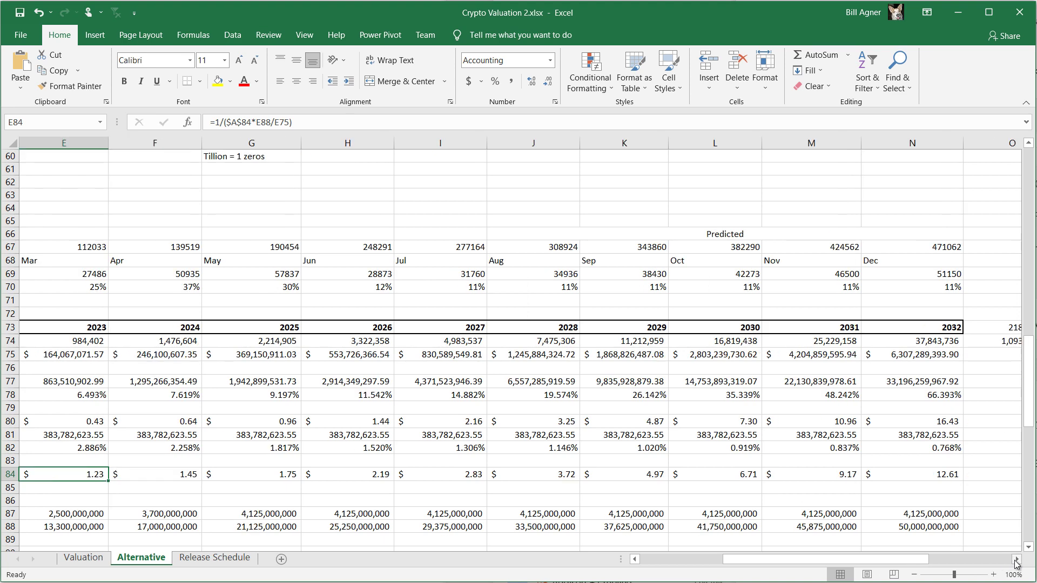
left_click(927, 480)
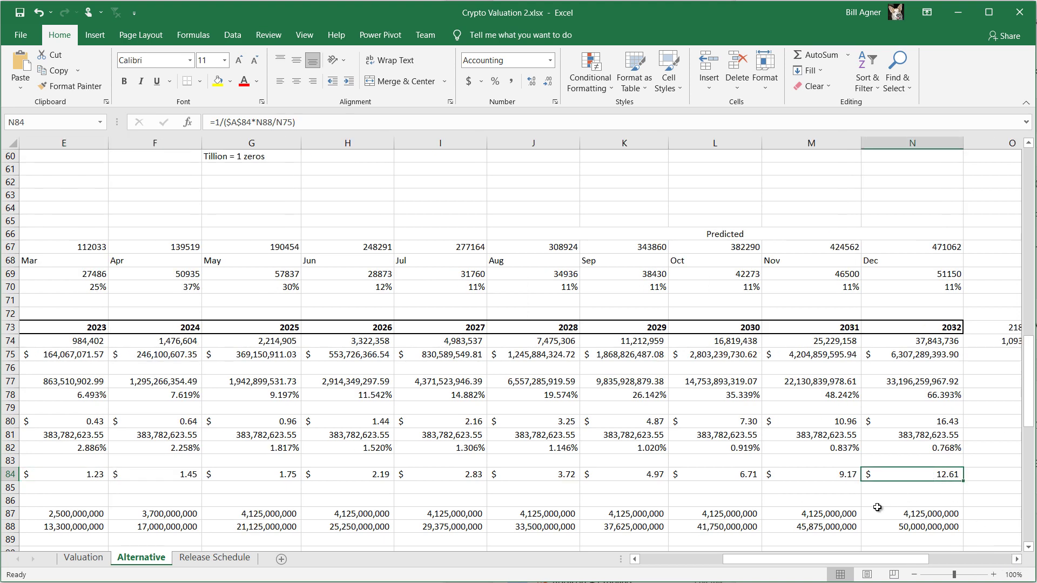
left_click_drag(811, 562, 727, 562)
scroll(336, 425, "down", 2)
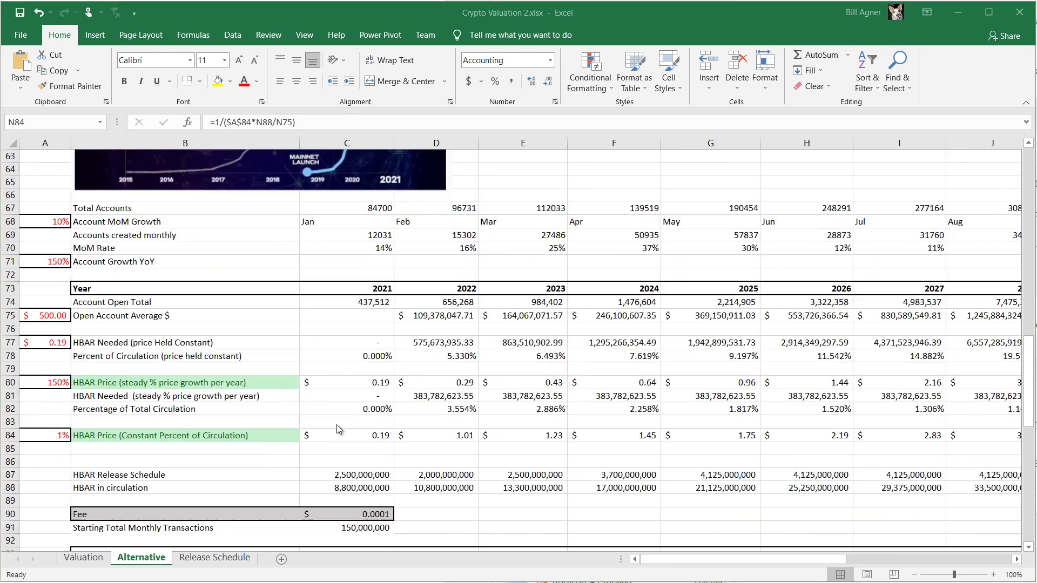
scroll(336, 425, "down", 1)
scroll(336, 424, "down", 2)
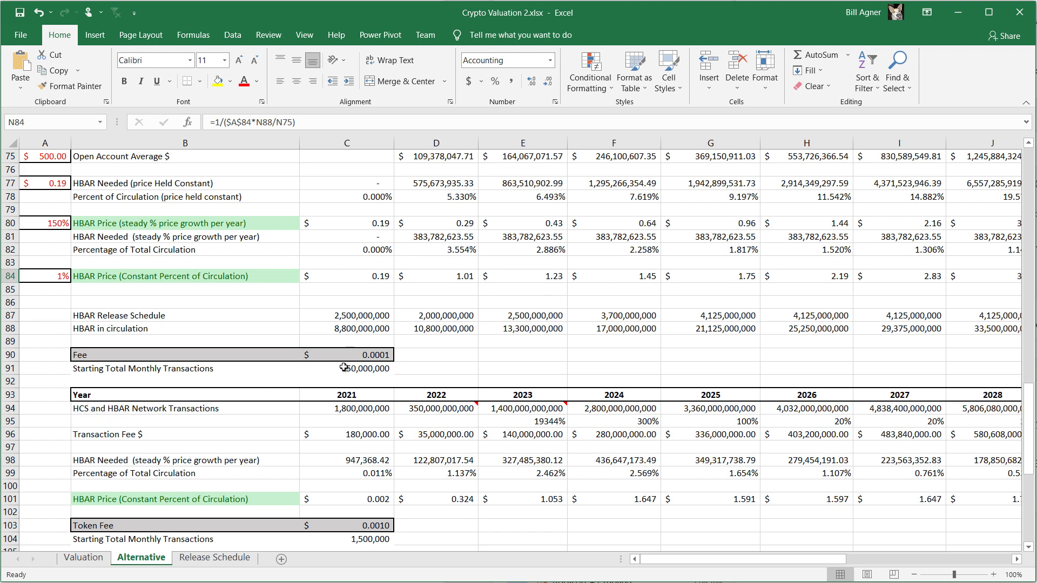
left_click(249, 371)
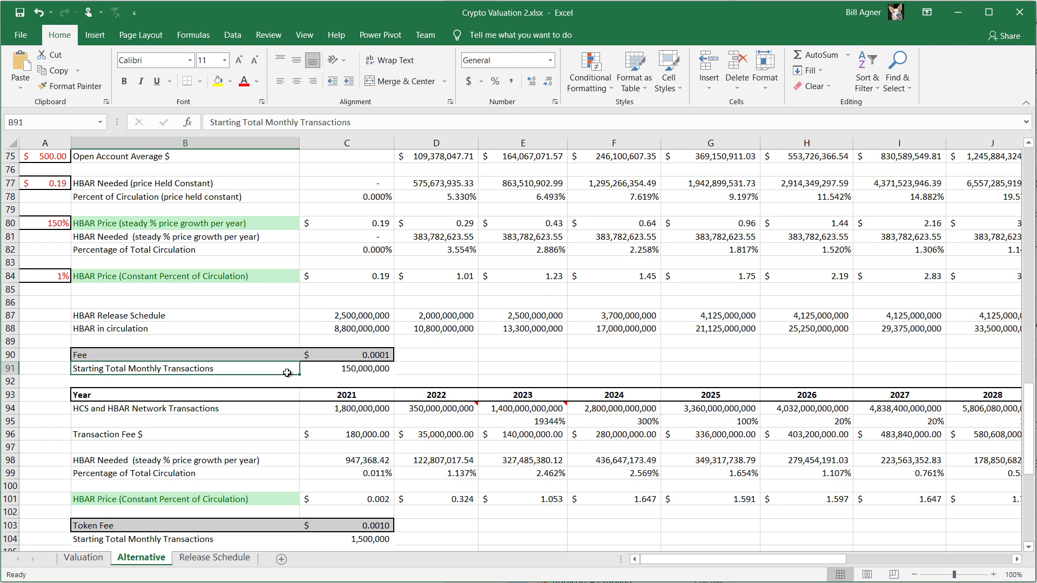
left_click(323, 369)
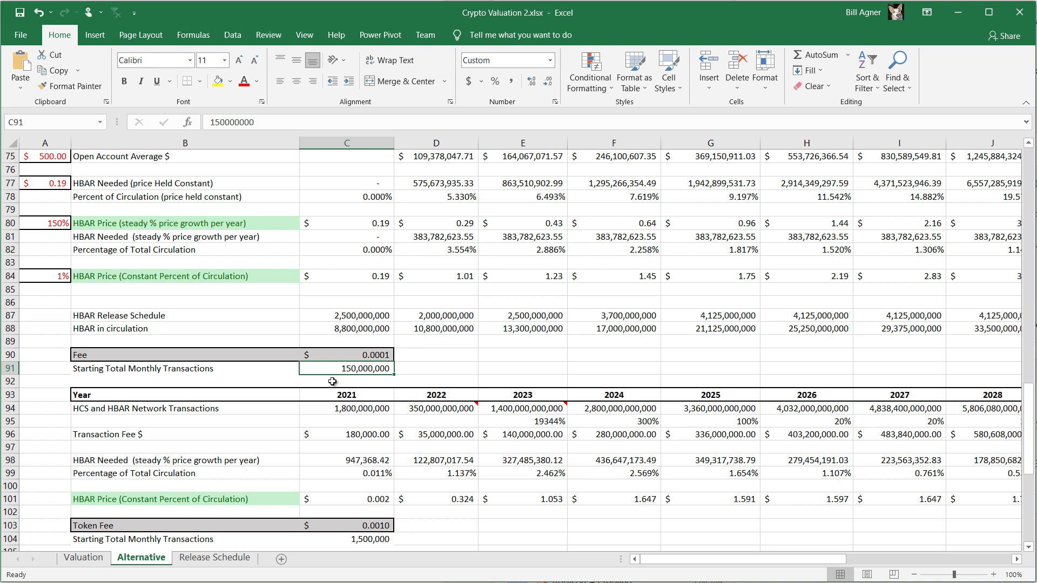
left_click(337, 438)
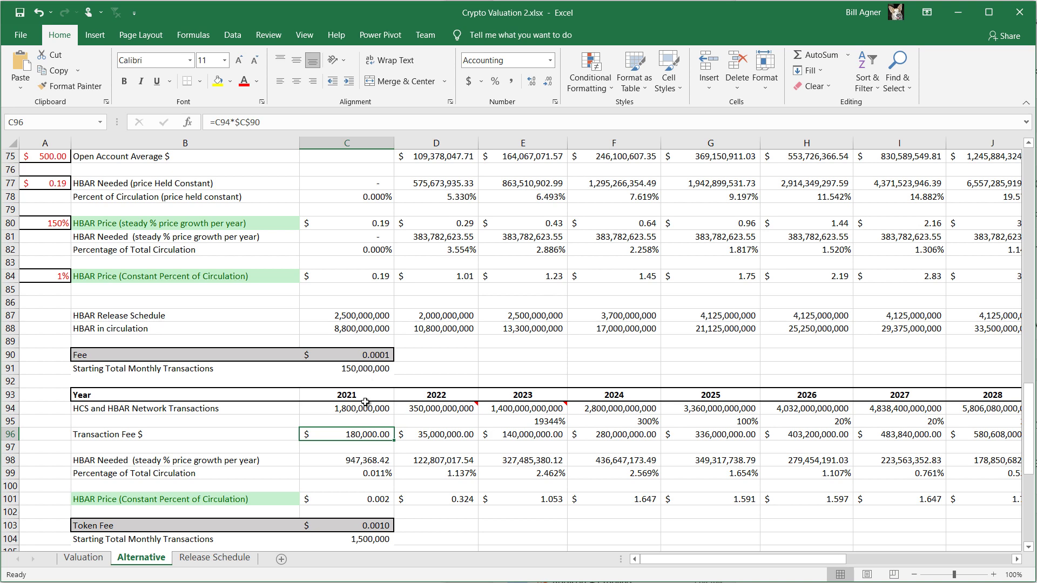
left_click(350, 412)
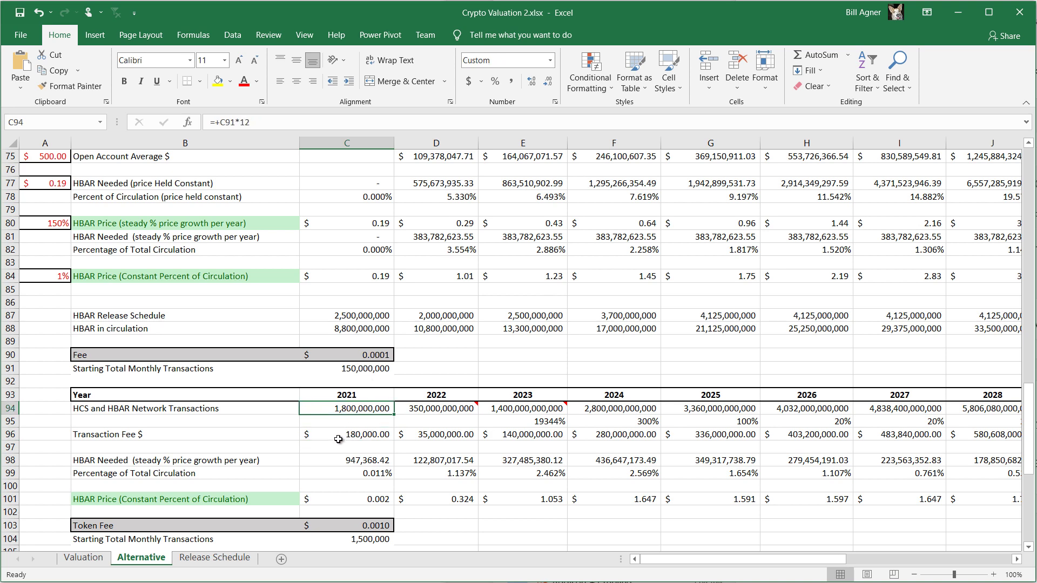
left_click(338, 438)
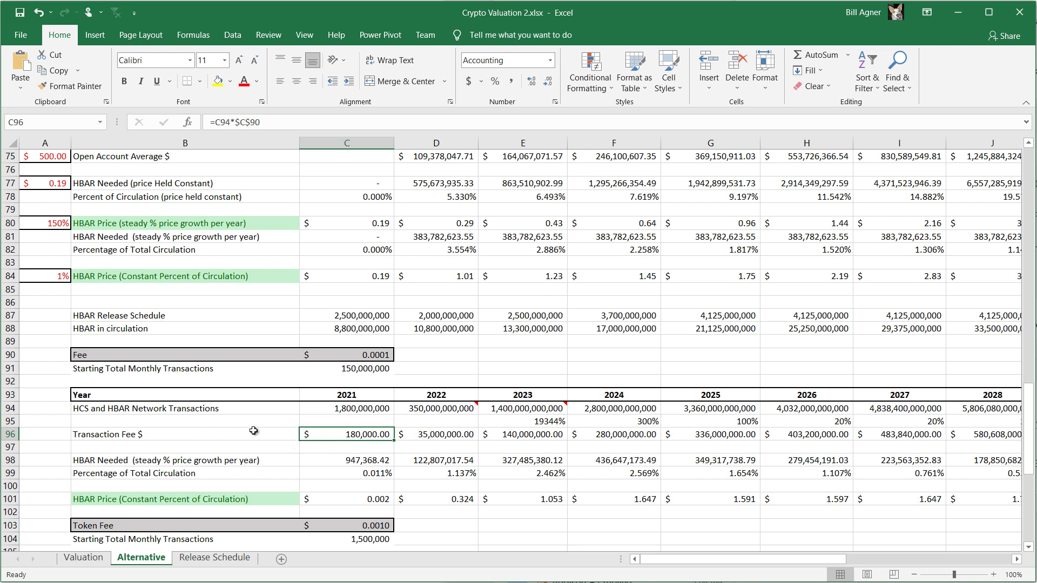
left_click(335, 459)
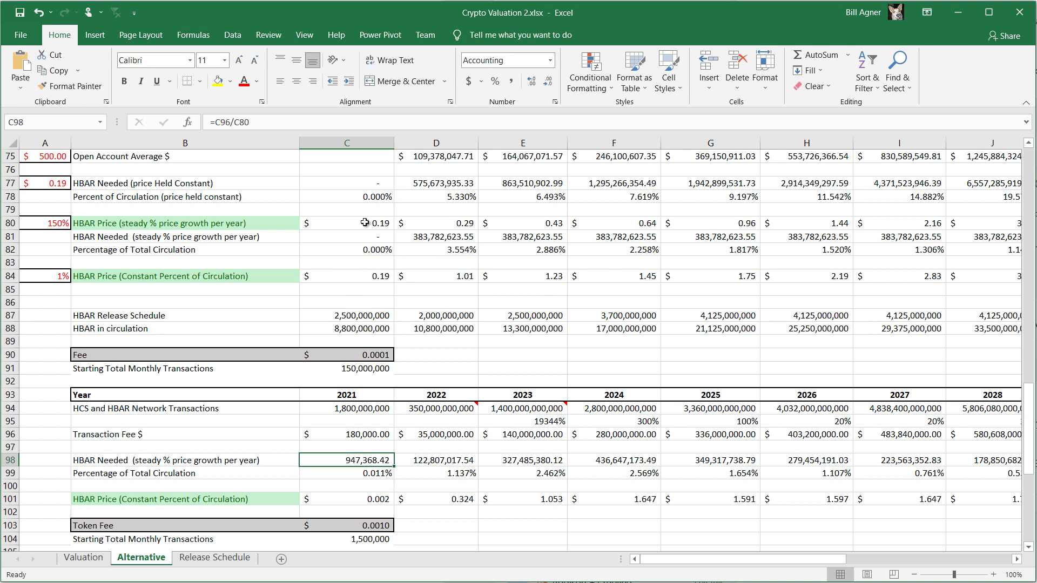
left_click(351, 475)
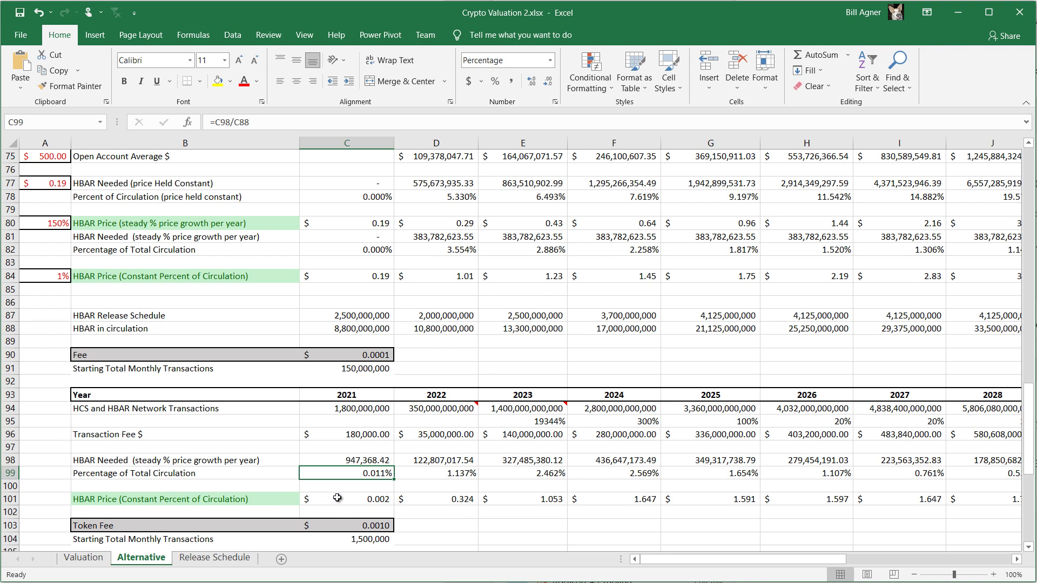
left_click(264, 499)
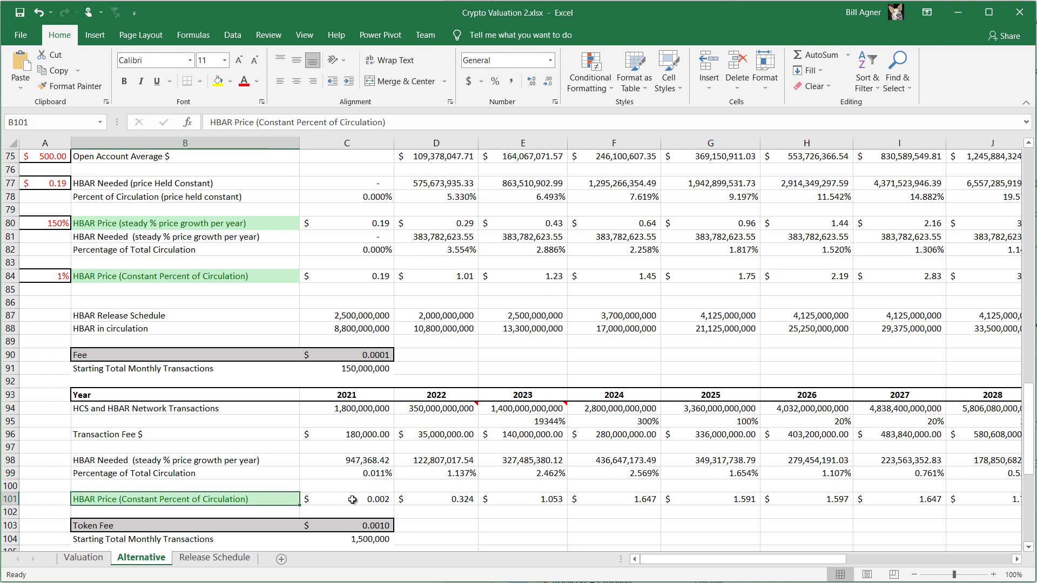
left_click(352, 500)
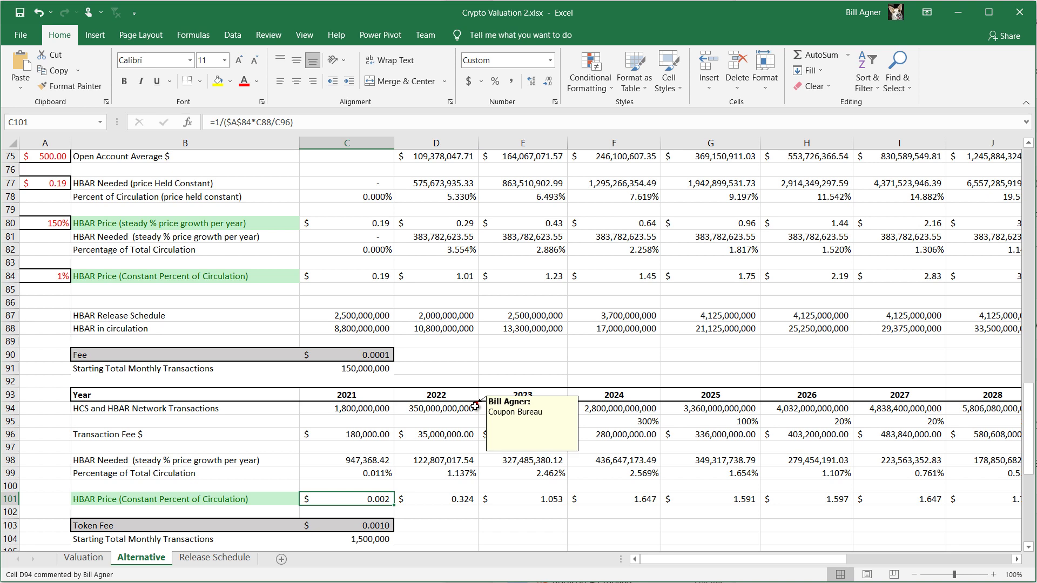
mouse_move(438, 408)
left_click(420, 434)
left_click(427, 473)
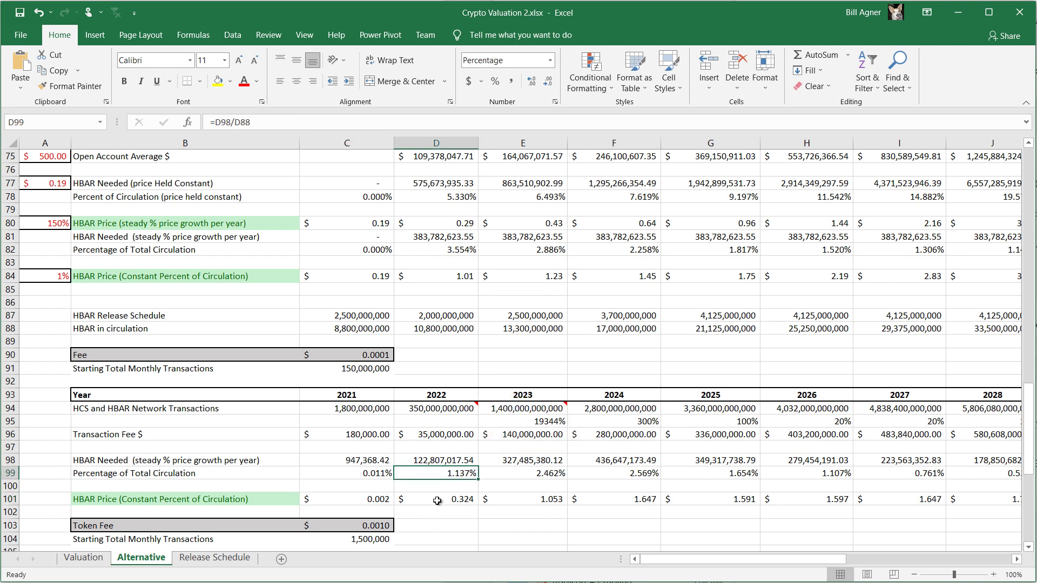
left_click(440, 221)
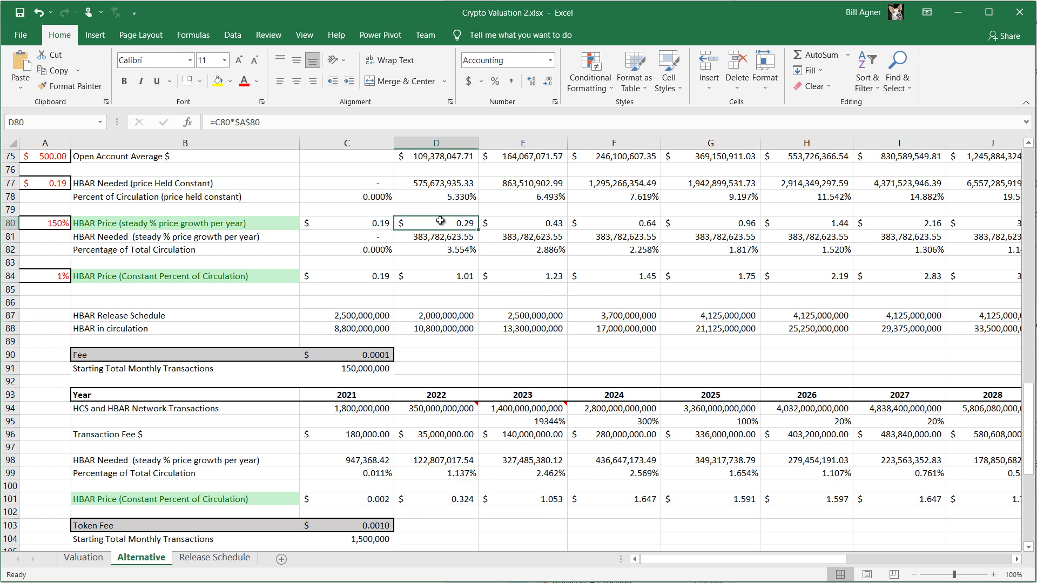
left_click(439, 500)
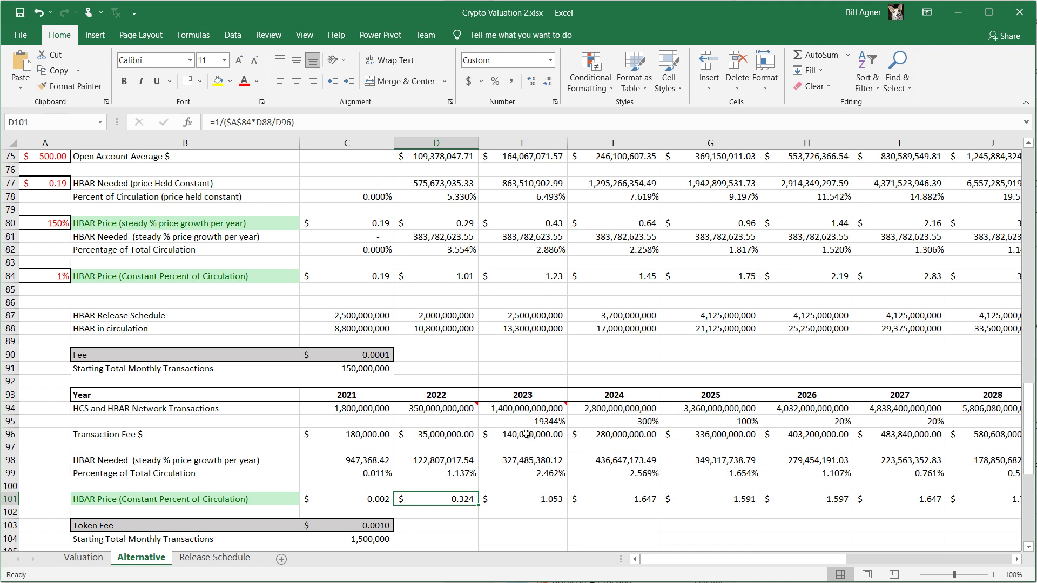
left_click(526, 473)
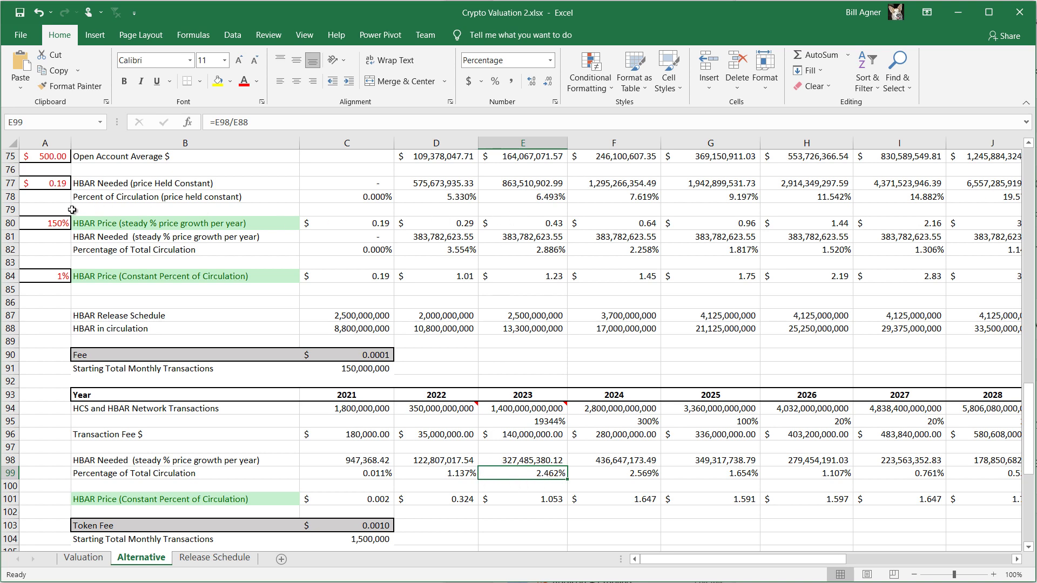
left_click(489, 223)
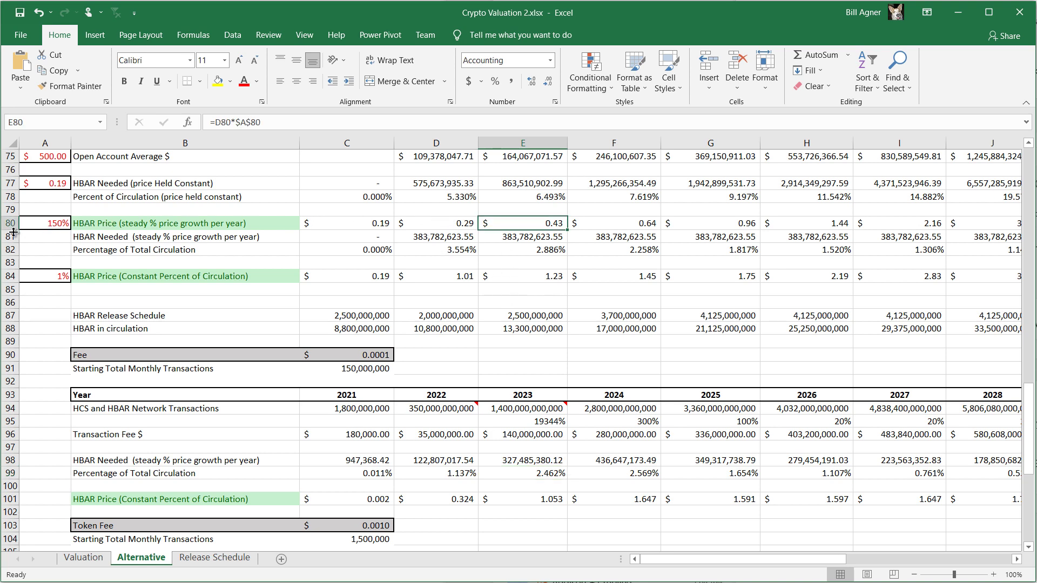
left_click(450, 222)
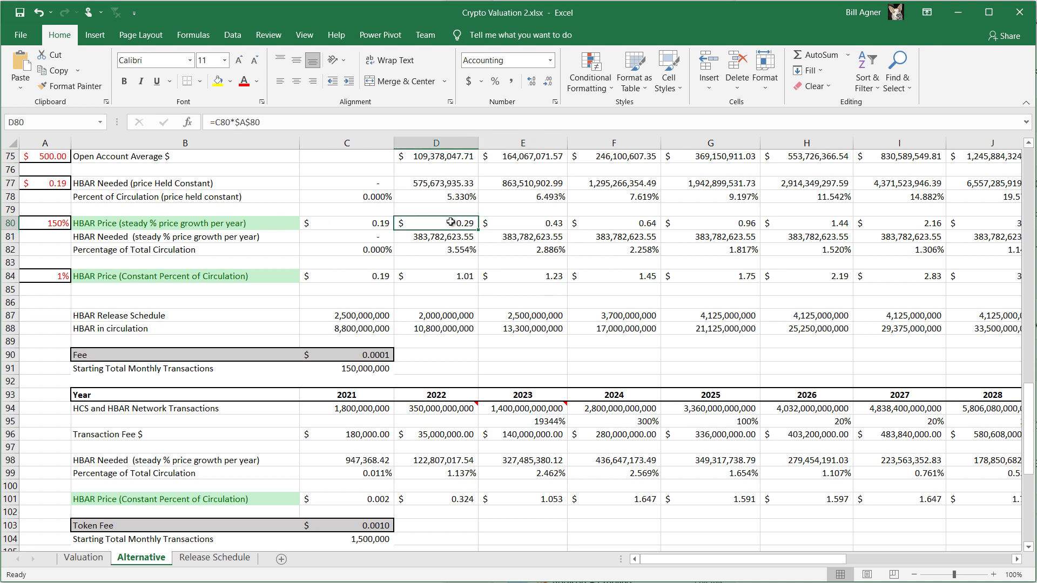
left_click(538, 224)
left_click(615, 223)
left_click(708, 223)
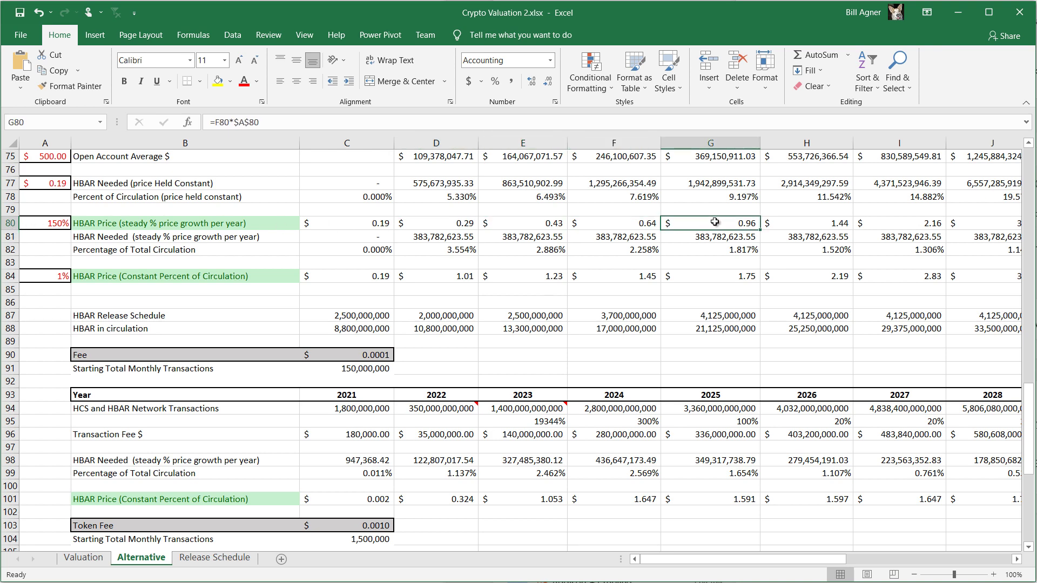
left_click(816, 223)
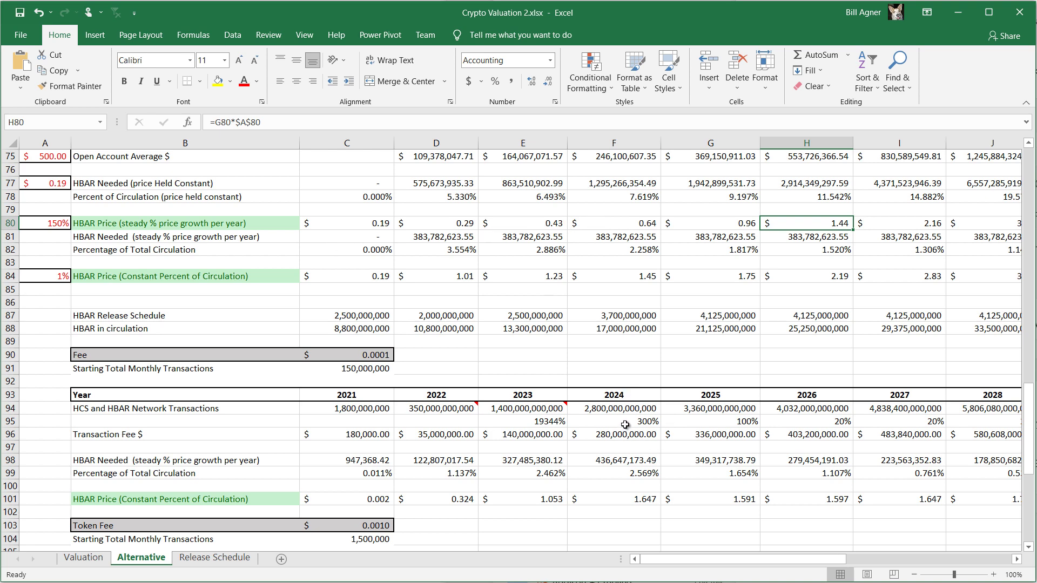
left_click(246, 500)
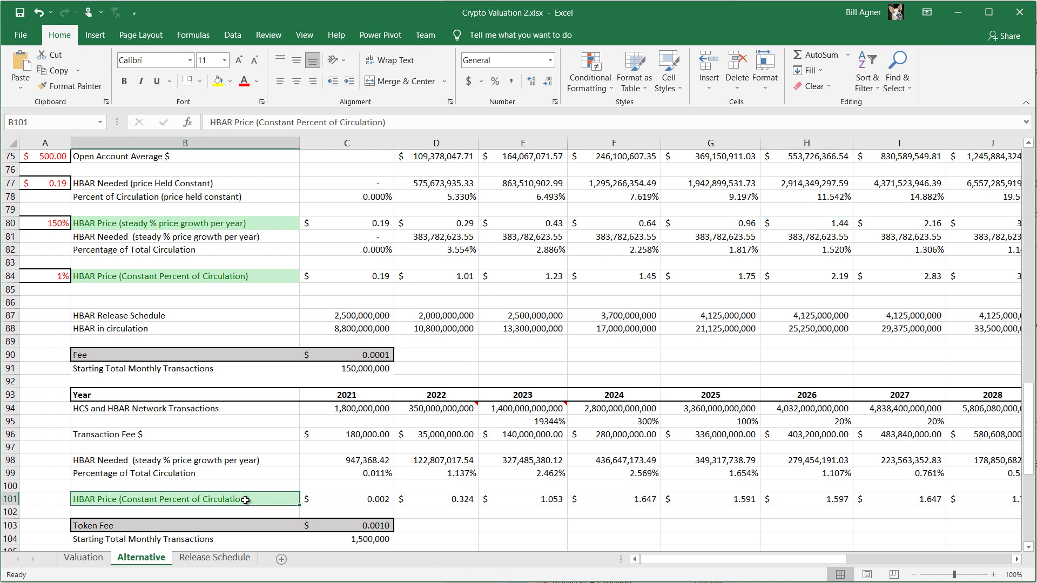
left_click(451, 502)
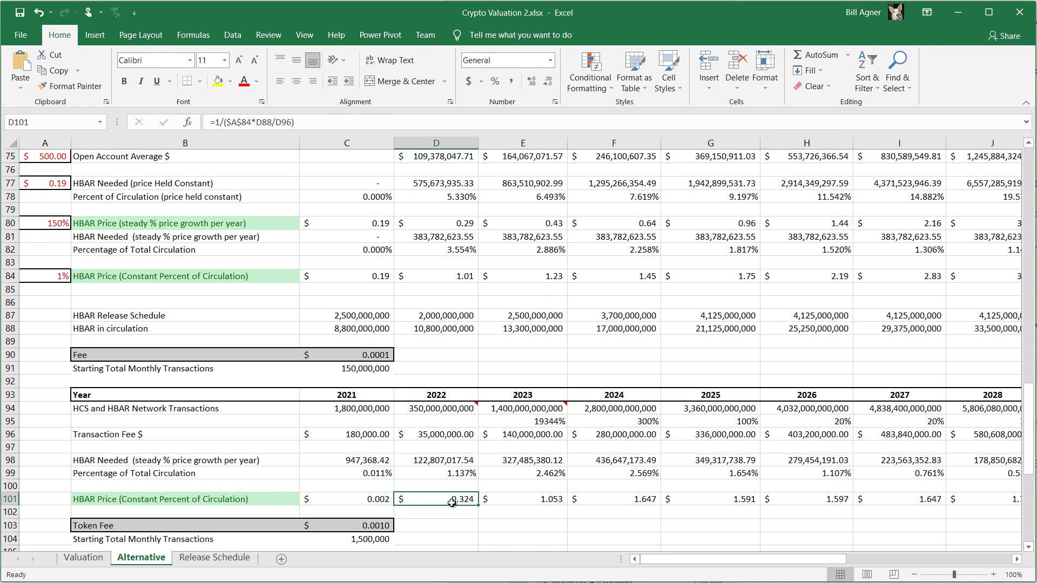
left_click(510, 502)
left_click(612, 506)
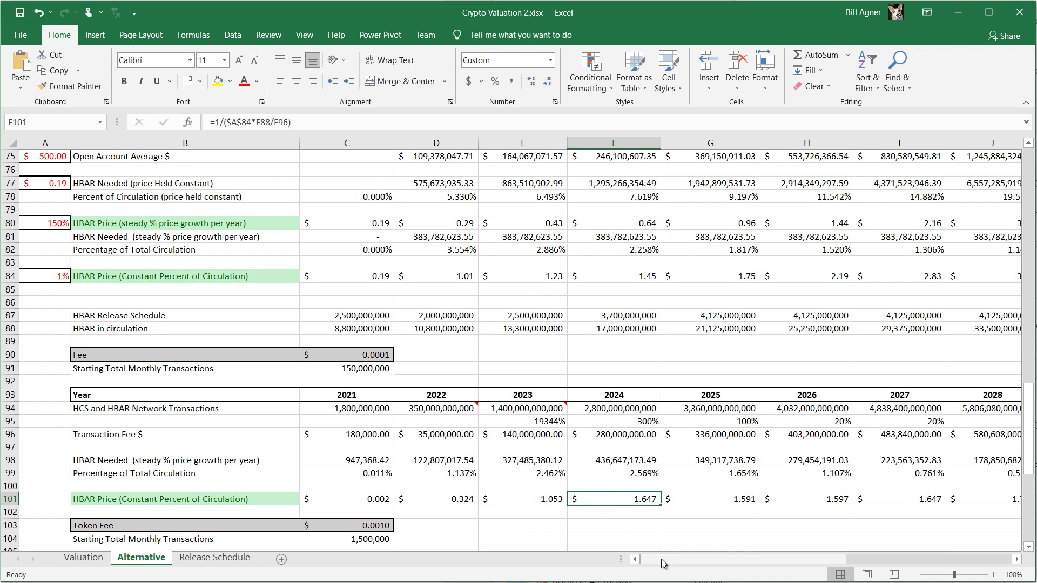
left_click_drag(662, 561, 720, 562)
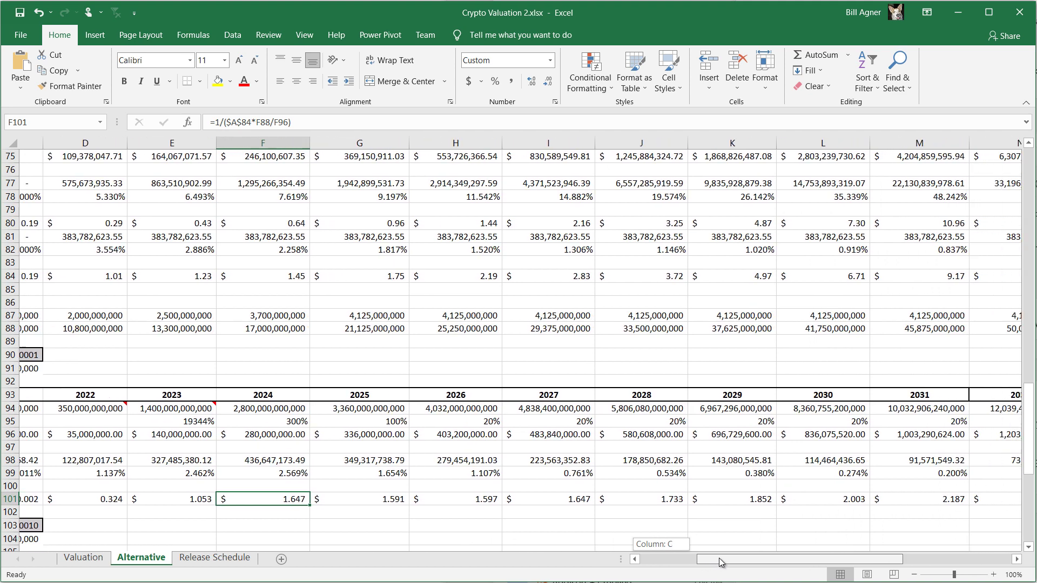
left_click_drag(719, 558, 747, 561)
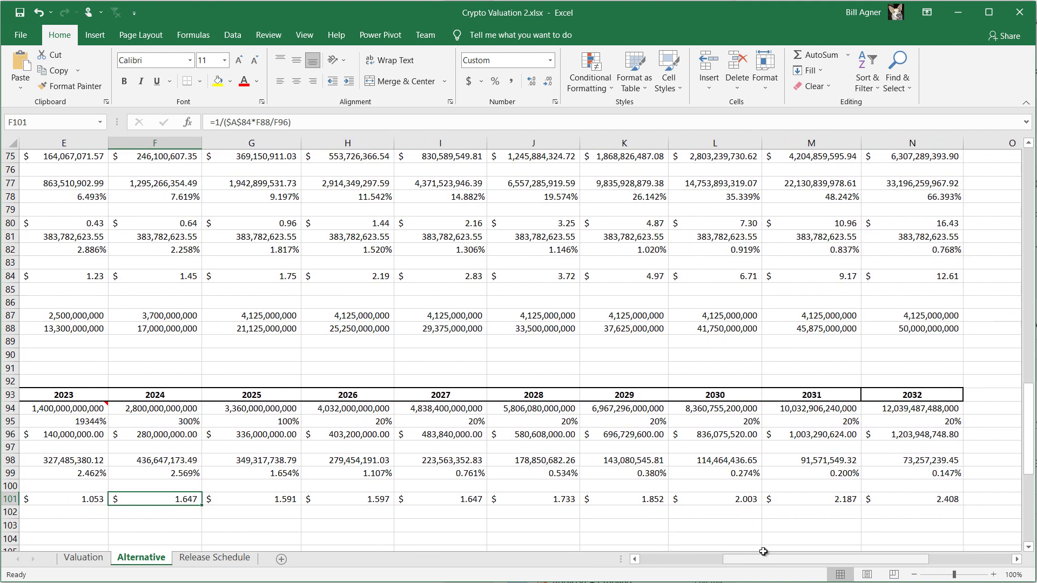
left_click(902, 502)
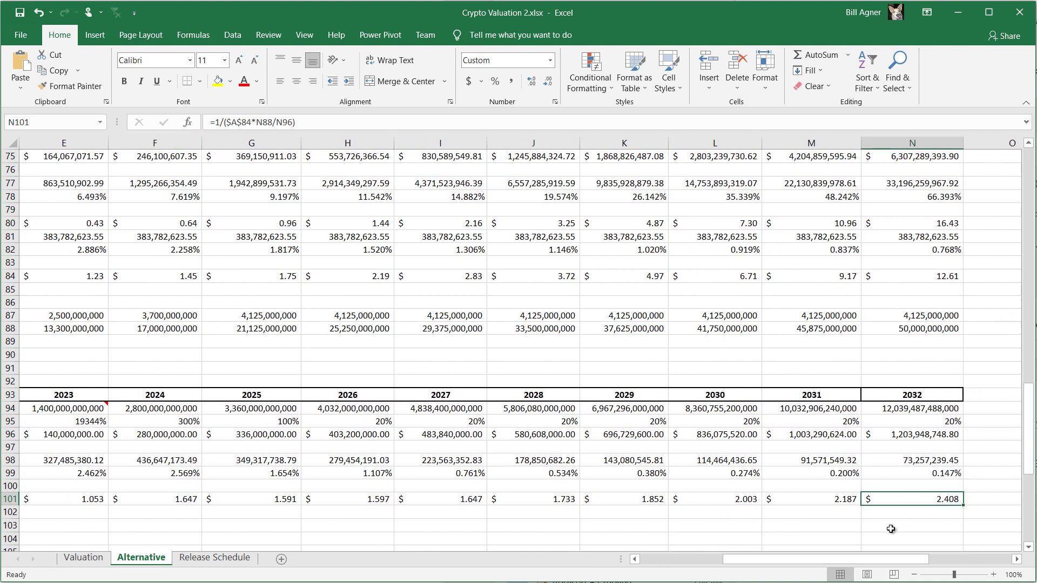
left_click_drag(854, 562, 772, 561)
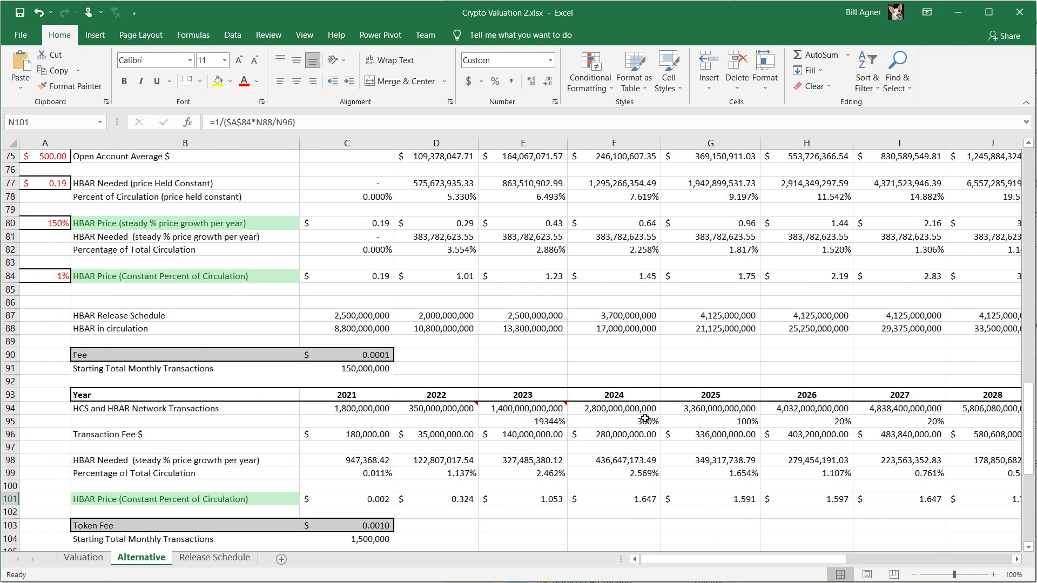
scroll(440, 434, "down", 3)
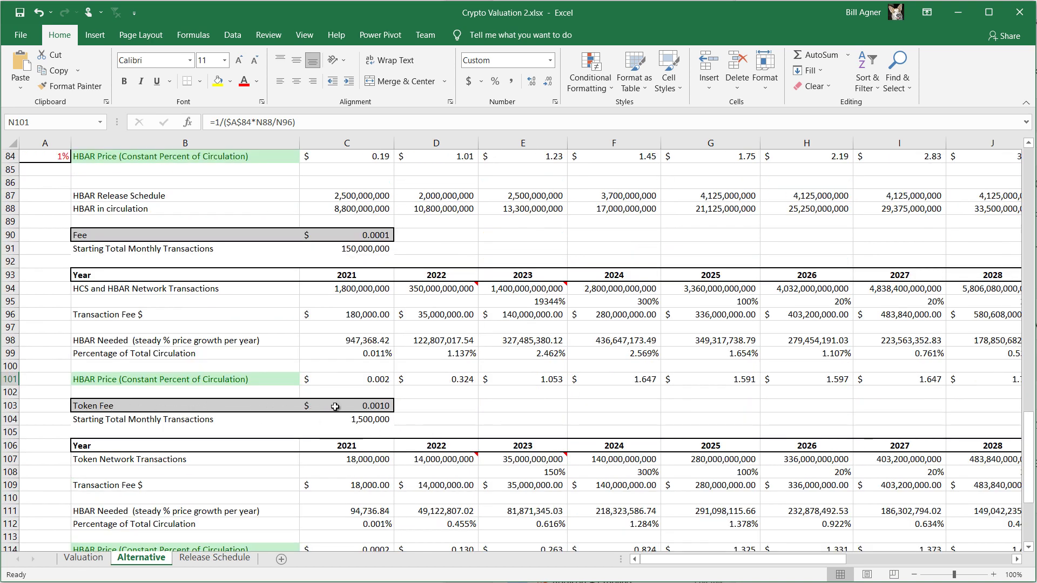
scroll(324, 419, "down", 1)
left_click(372, 420)
mouse_move(436, 459)
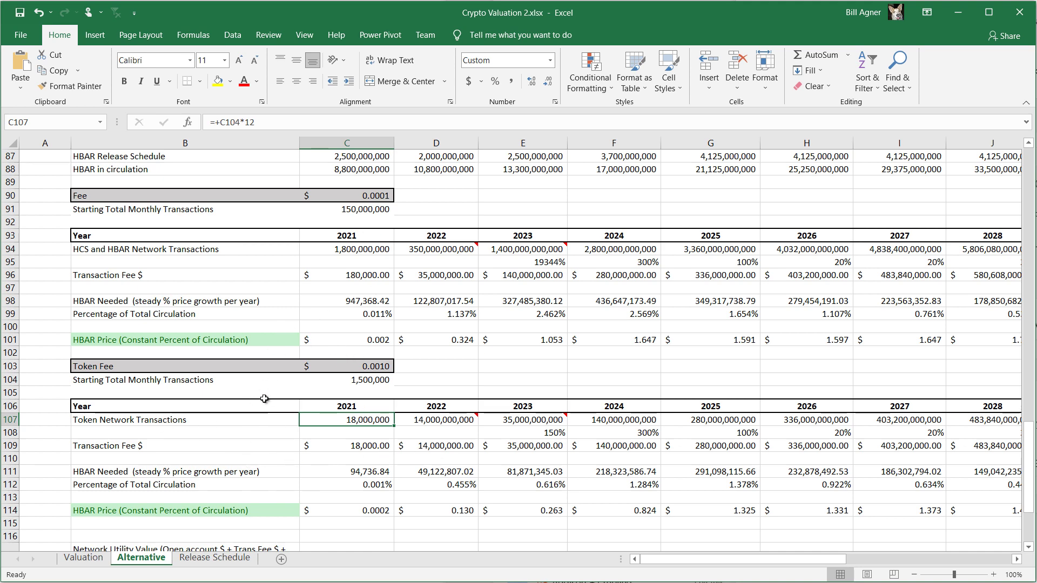
left_click(370, 514)
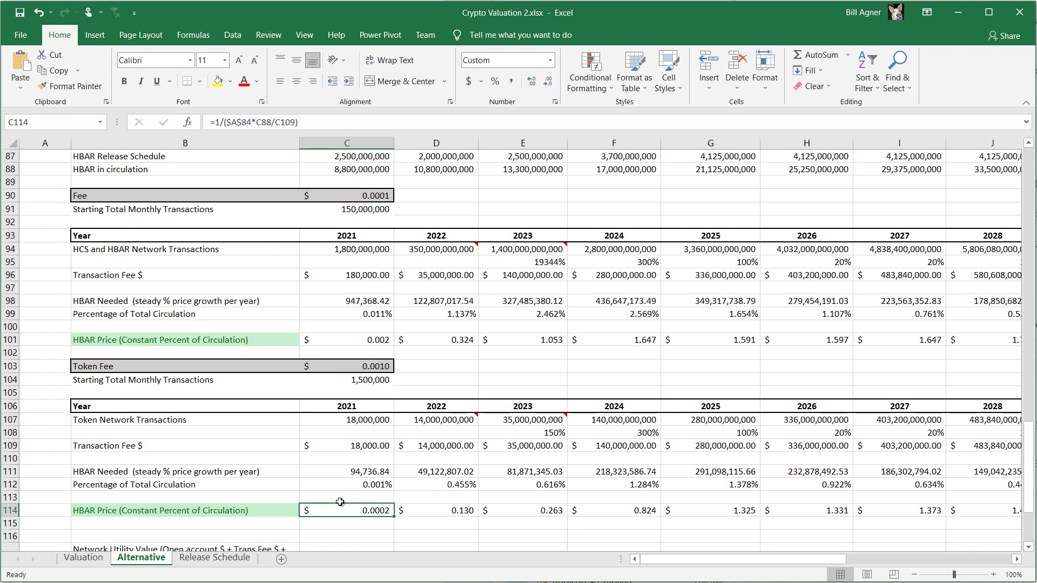
left_click(422, 510)
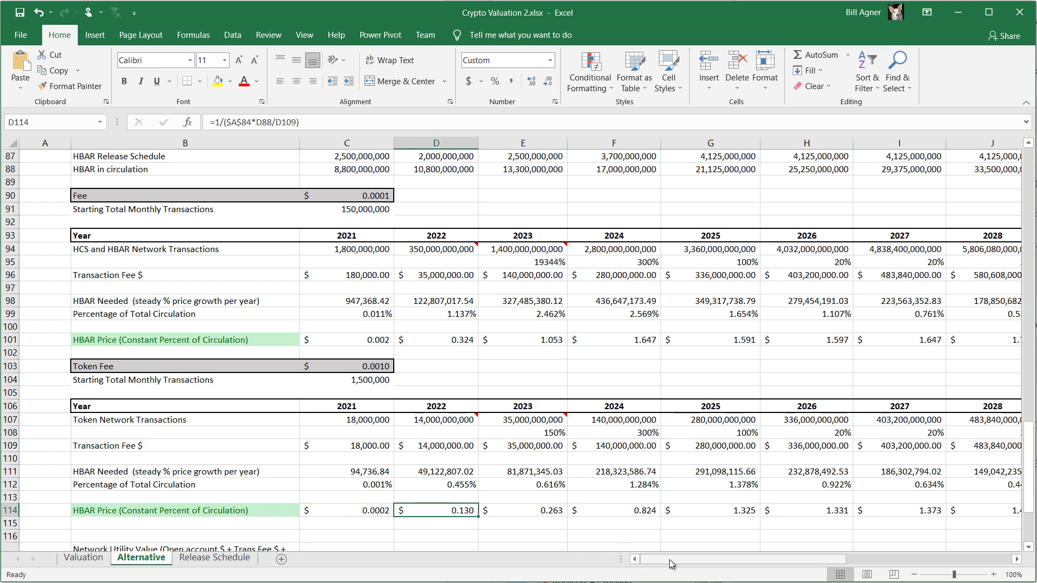
left_click_drag(669, 560, 777, 565)
left_click(907, 512)
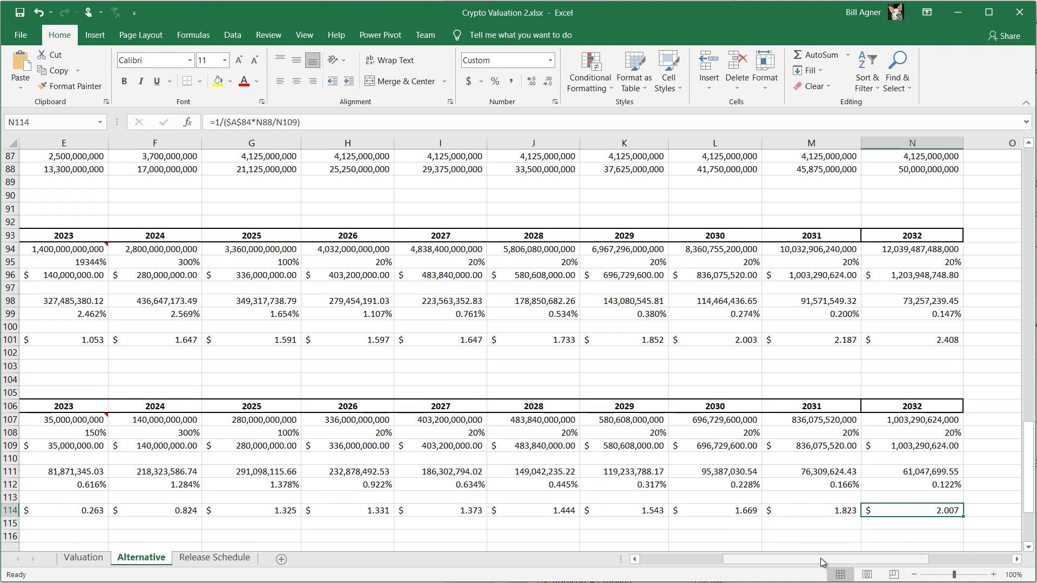
left_click_drag(821, 559, 724, 562)
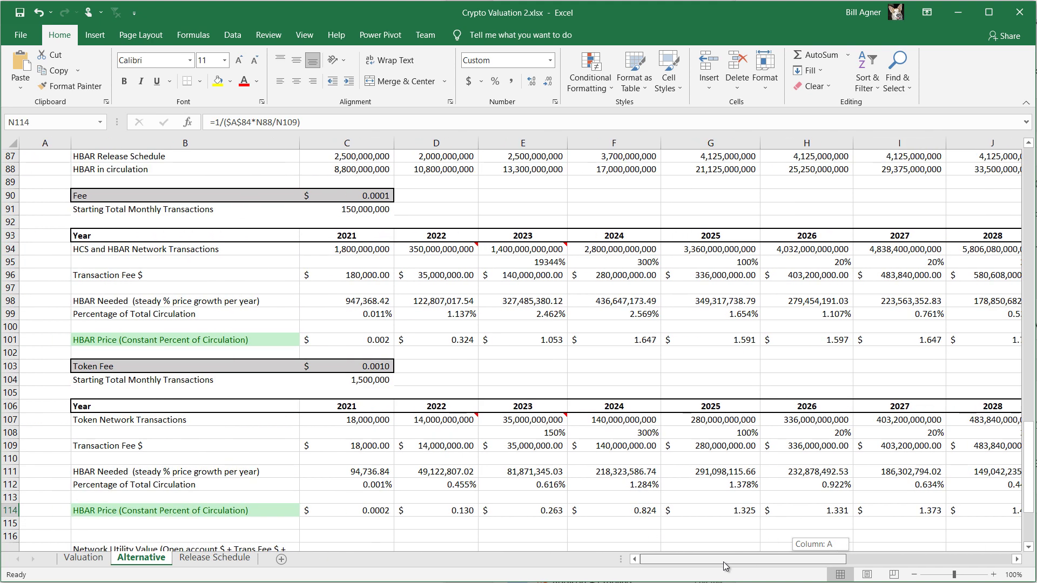
Read the Network Utility Value and total velocity price rows, checking 2022 and 2032 prices.
scroll(686, 462, "down", 3)
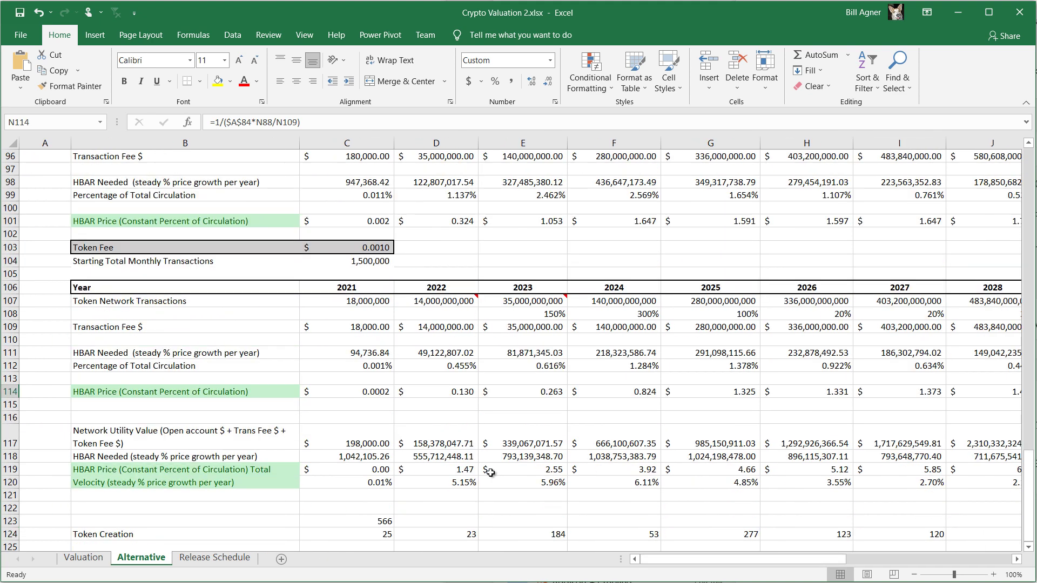
left_click(204, 444)
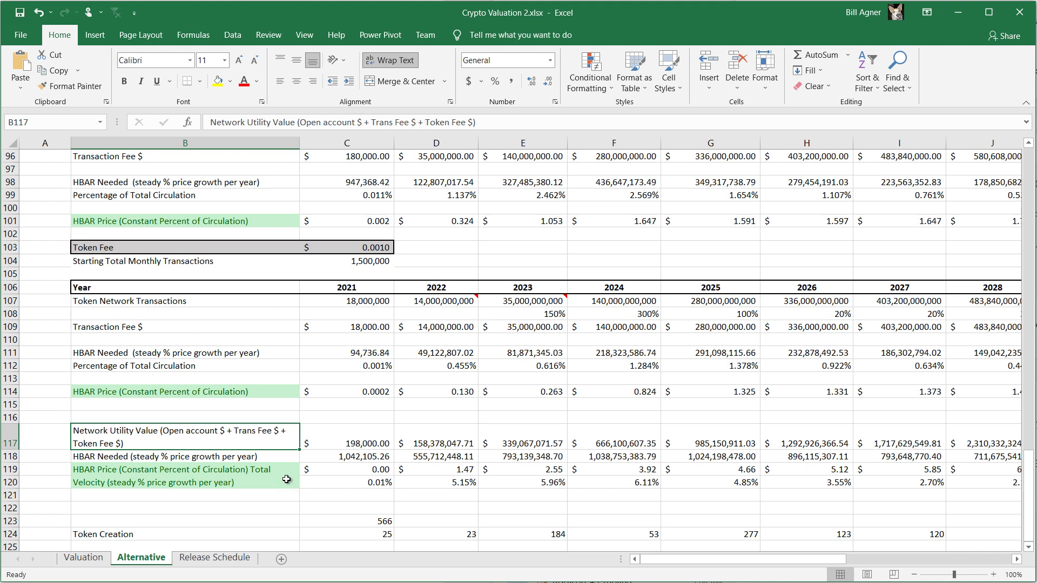
left_click(249, 471)
left_click(432, 468)
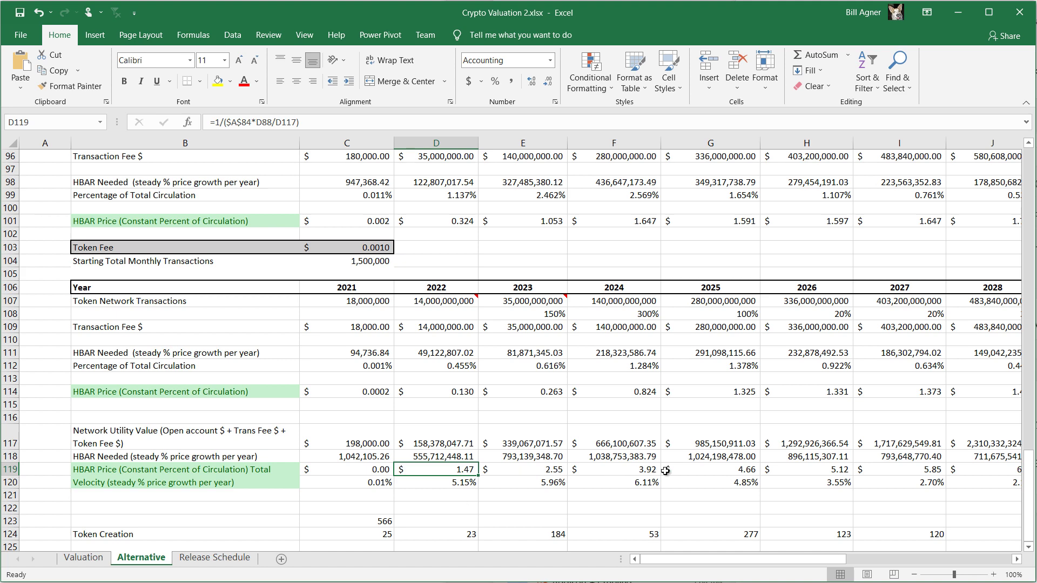
left_click_drag(735, 559, 820, 559)
left_click(908, 467)
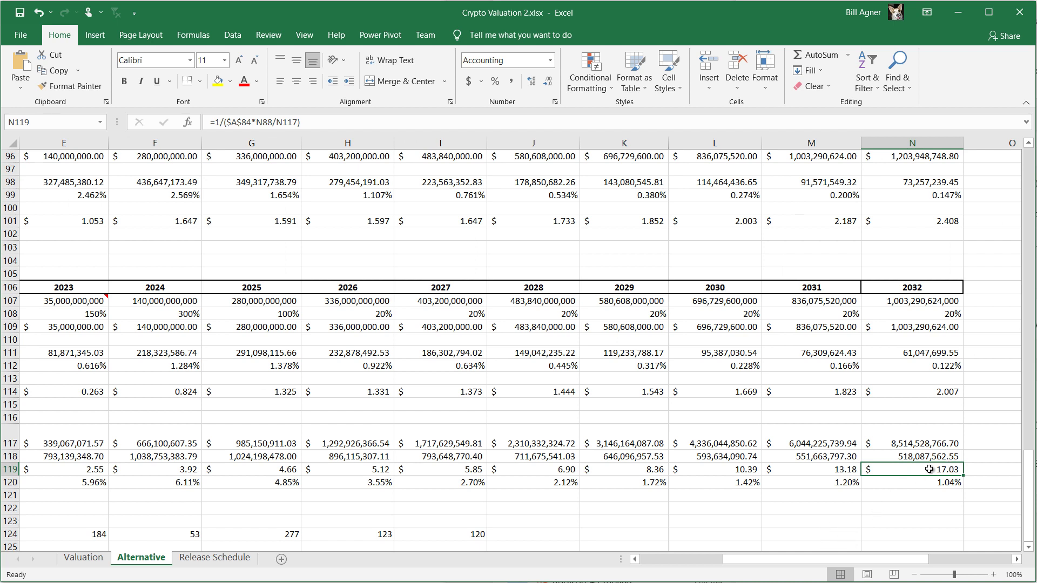
Step through the 2022–2026 total velocity HBAR price formulas in row 119.
left_click(56, 466)
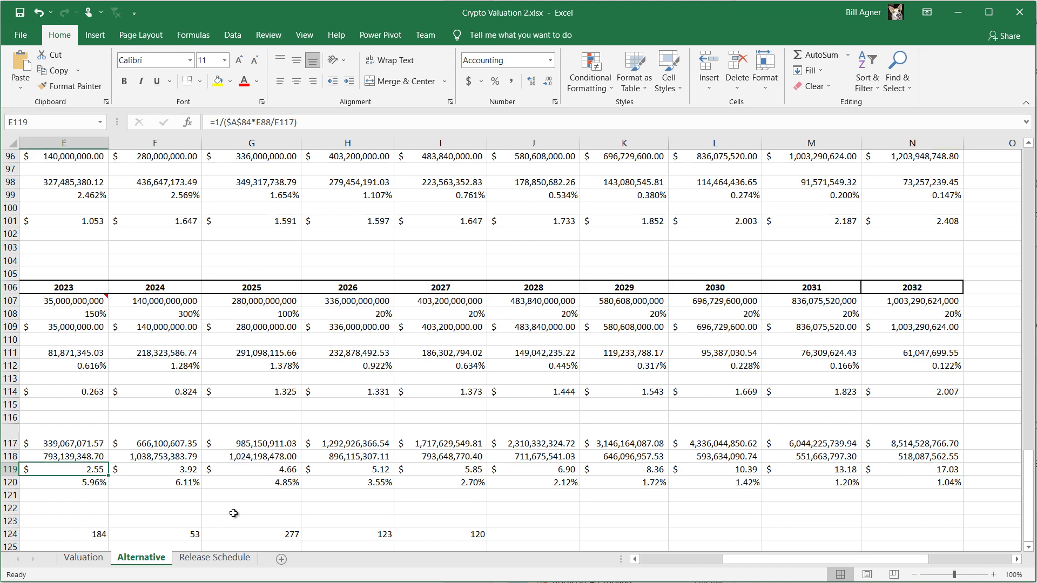
left_click(689, 560)
left_click(430, 472)
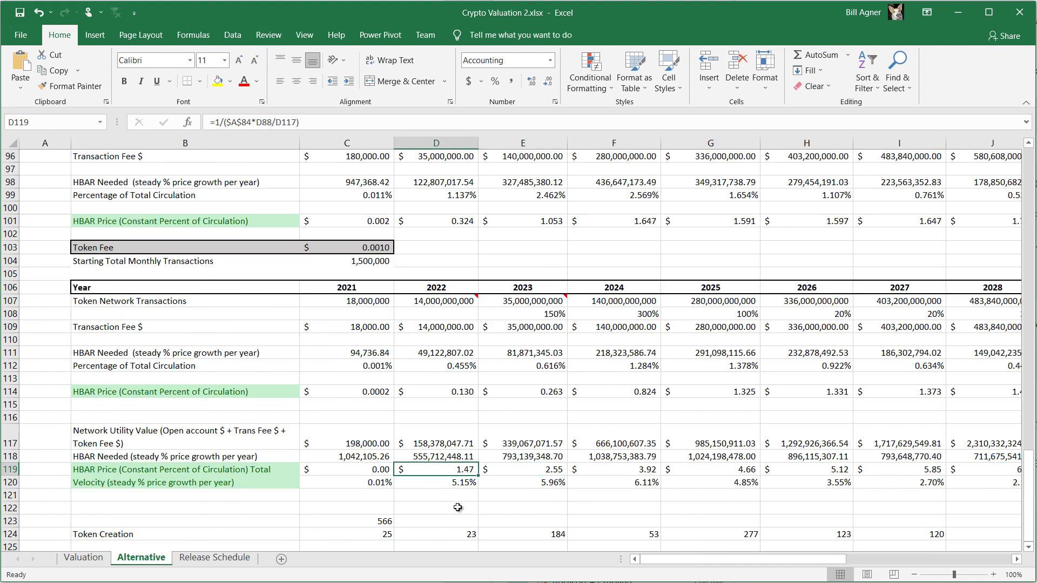
left_click(518, 473)
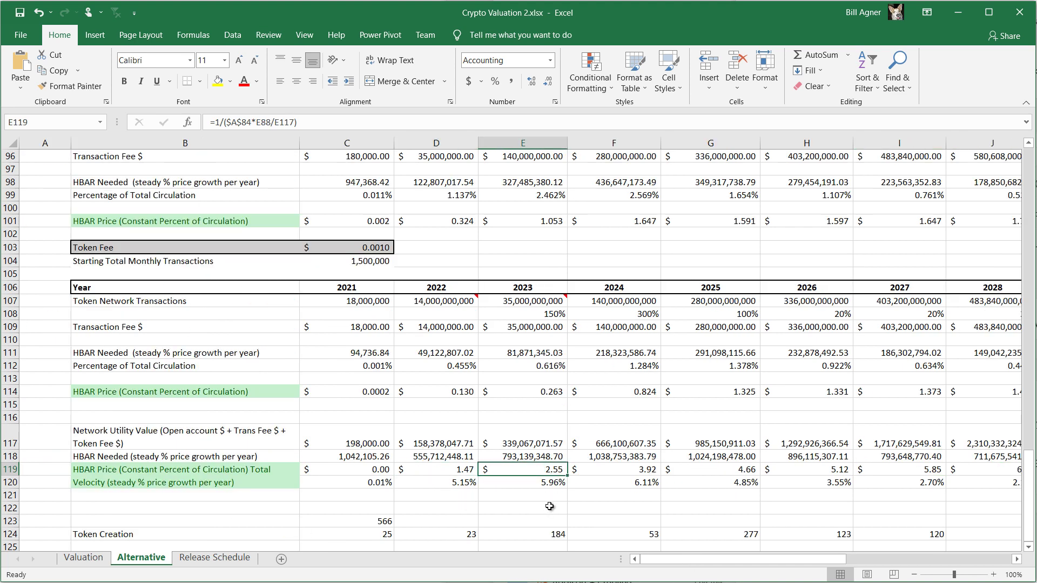
left_click(609, 483)
left_click(710, 481)
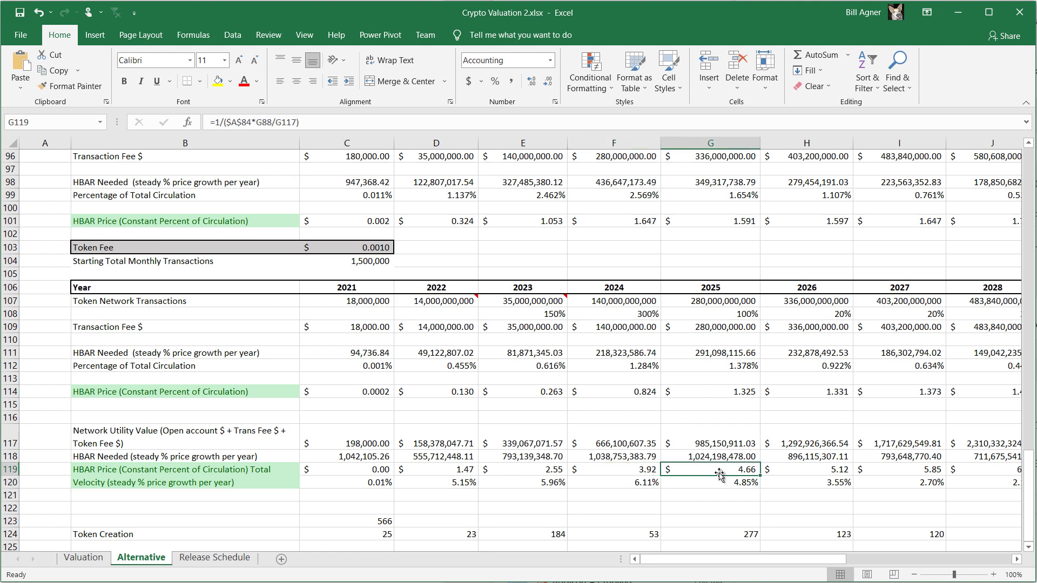
left_click(817, 474)
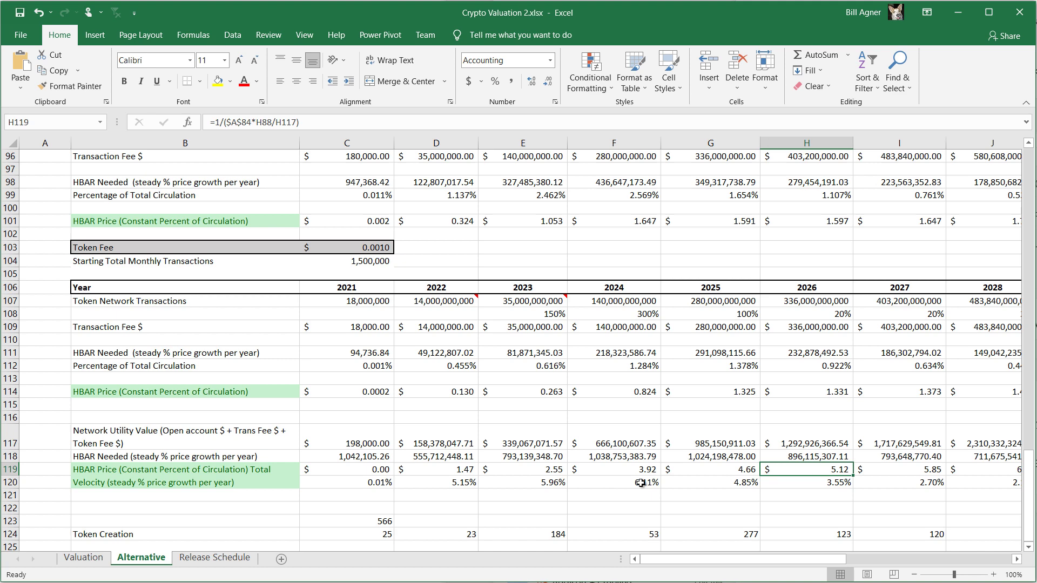
scroll(640, 483, "down", 1)
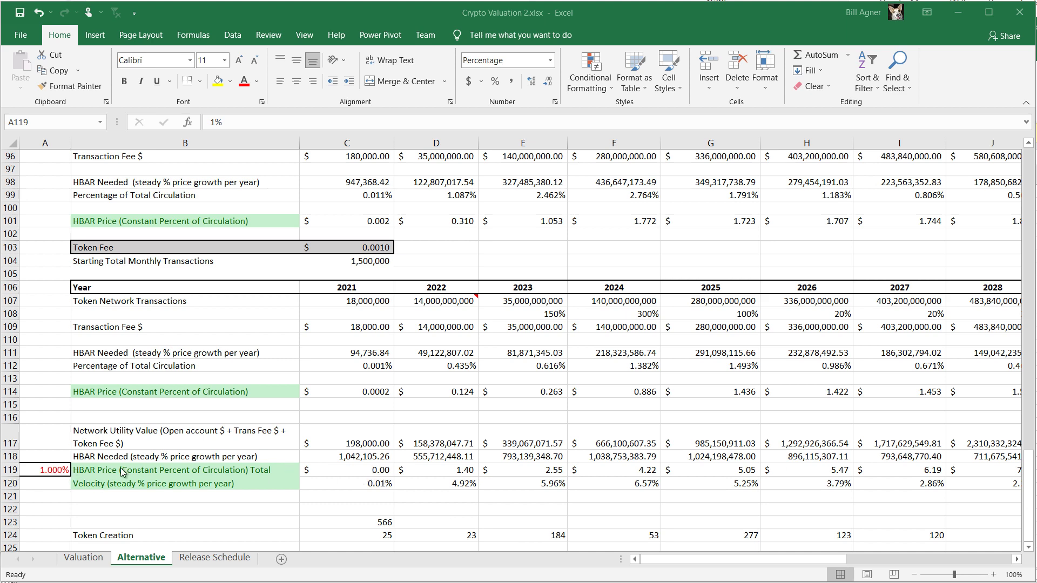
Set the circulation percentage in A119 to 0.25% and recalculate.
double_click(40, 474)
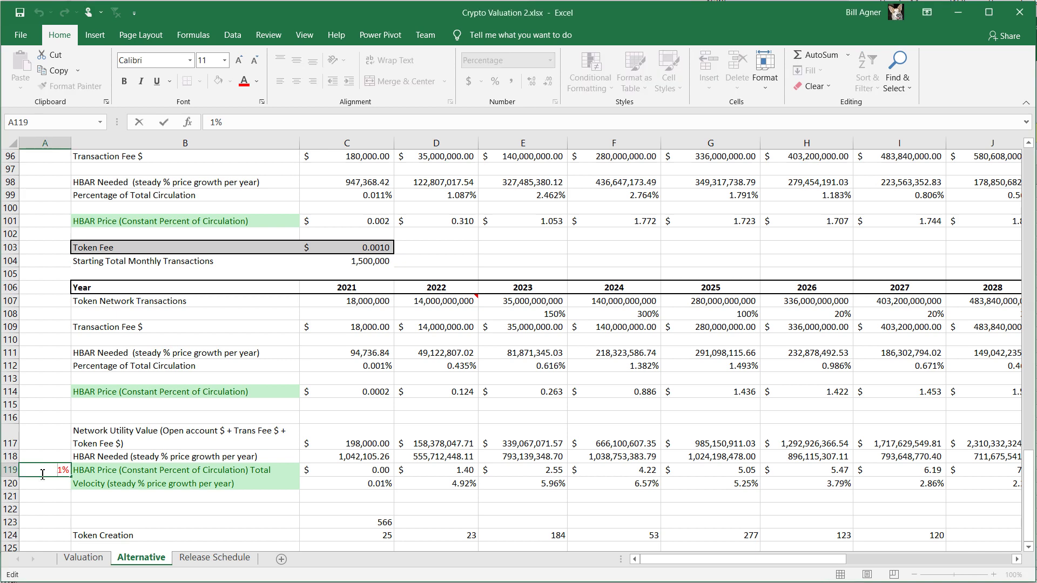
type("0.25")
key("Delete")
key("Return")
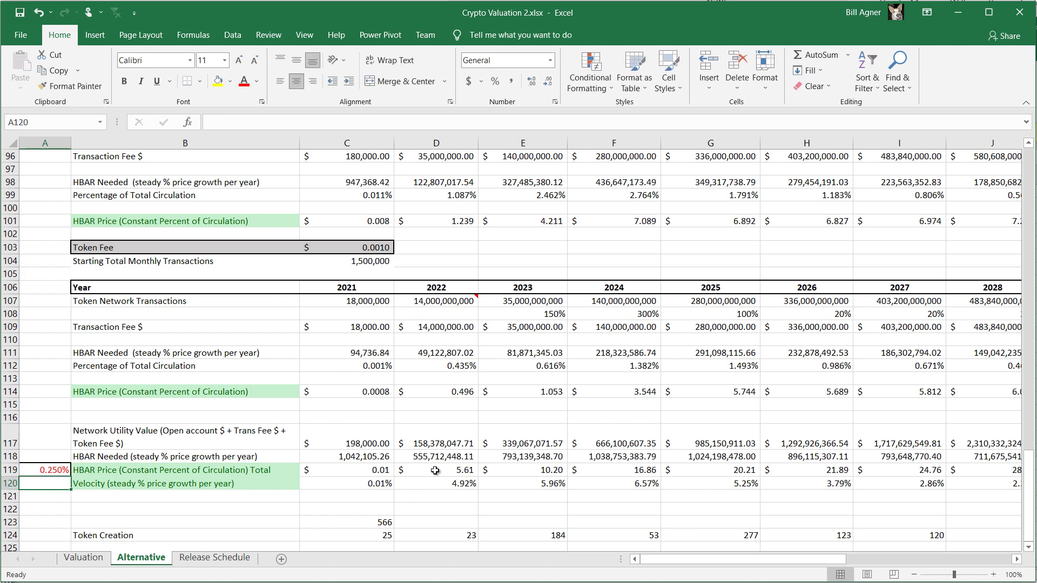
Compare the recalculated 2022–2026 total velocity HBAR prices.
left_click(451, 473)
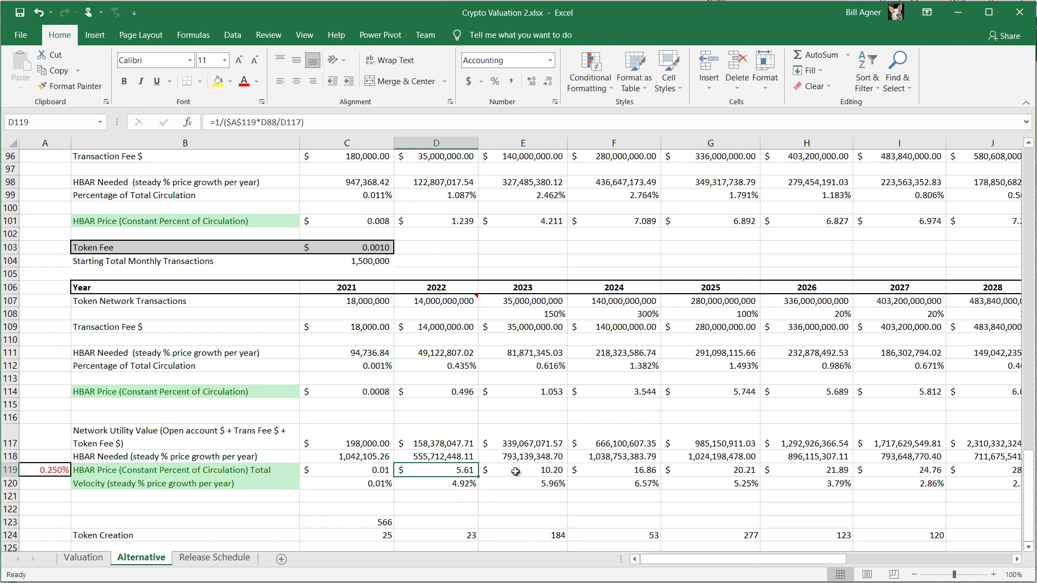
left_click(516, 472)
left_click(580, 475)
left_click(709, 475)
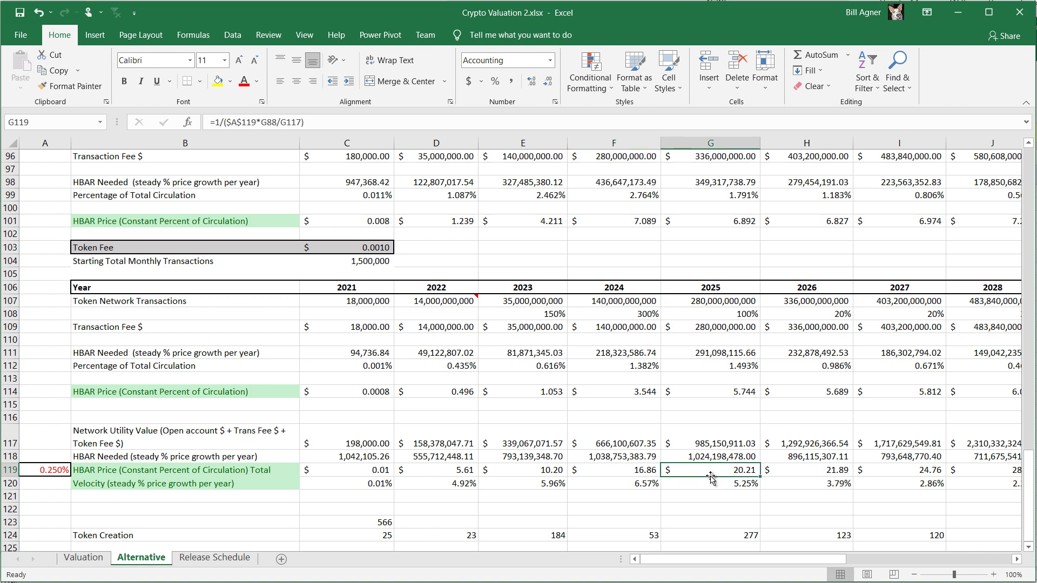
left_click(791, 474)
Change A119 to 1% and check the 2022 price formula, now $1.40.
left_click(43, 472)
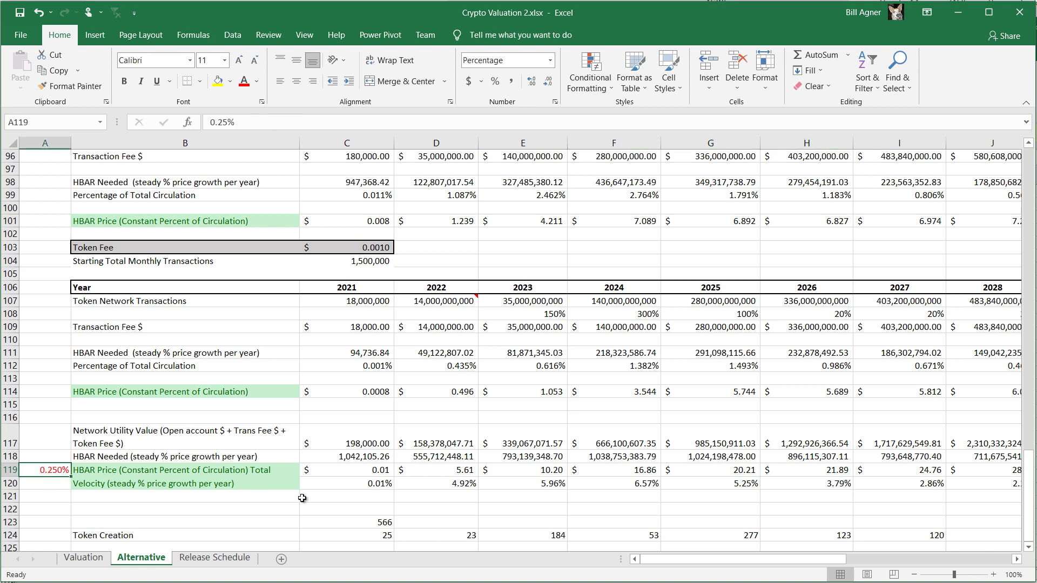
type("1")
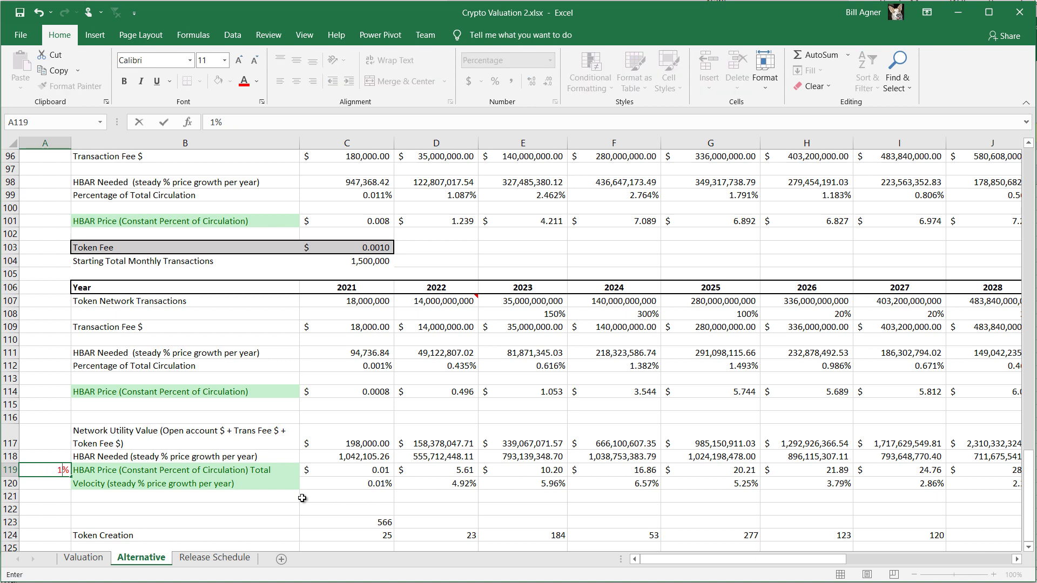
key("Return")
left_click(428, 475)
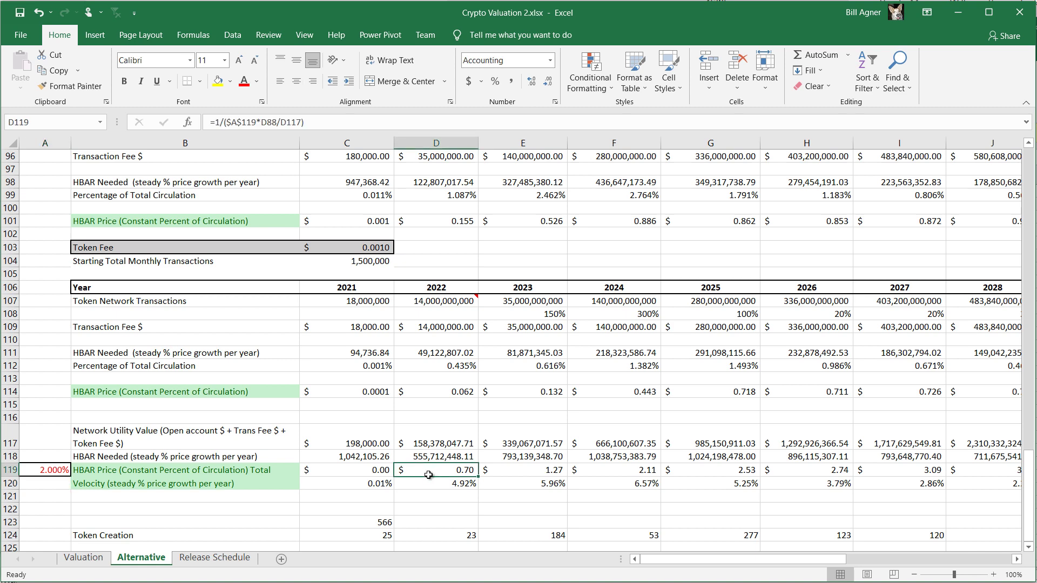
left_click(33, 474)
double_click(33, 475)
type("1")
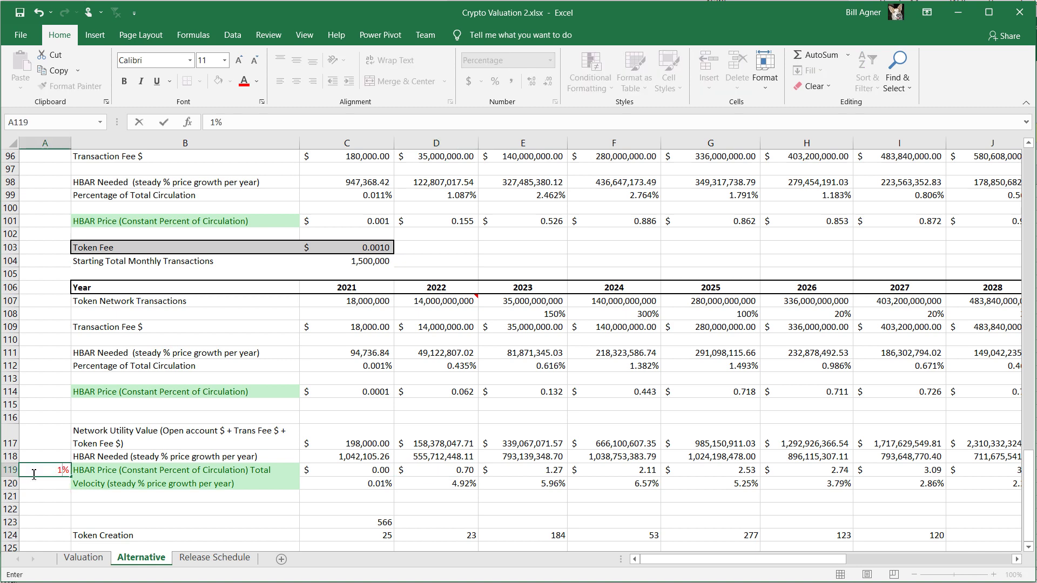
key("Return")
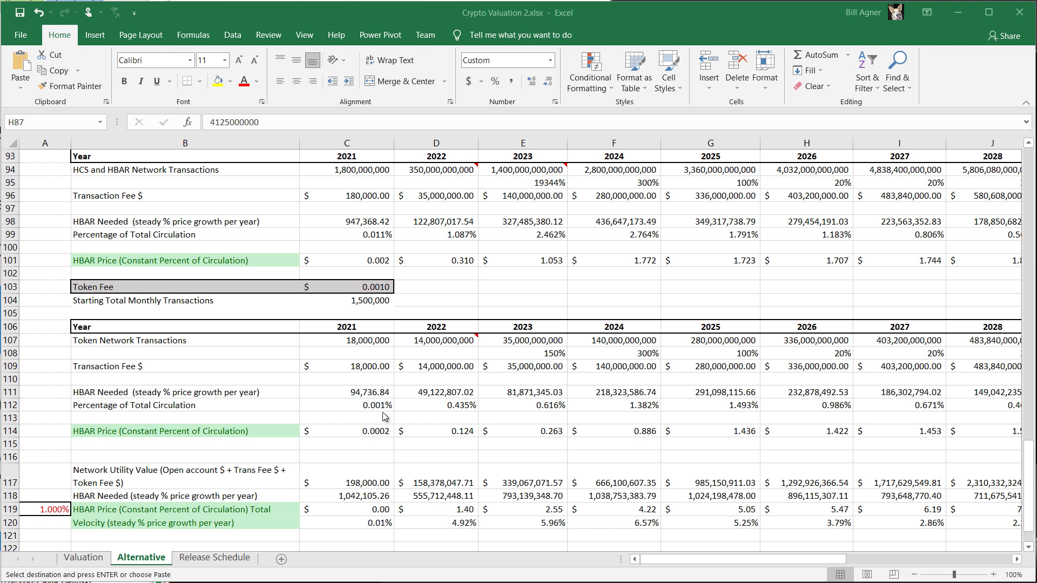
scroll(548, 429, "up", 1)
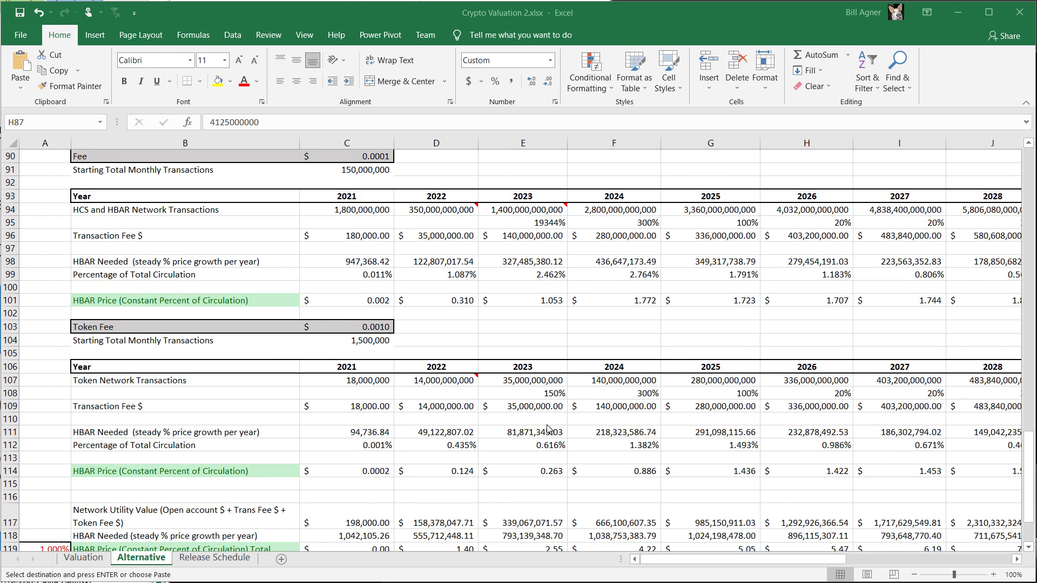
scroll(549, 430, "up", 1)
scroll(433, 357, "up", 2)
scroll(330, 294, "up", 1)
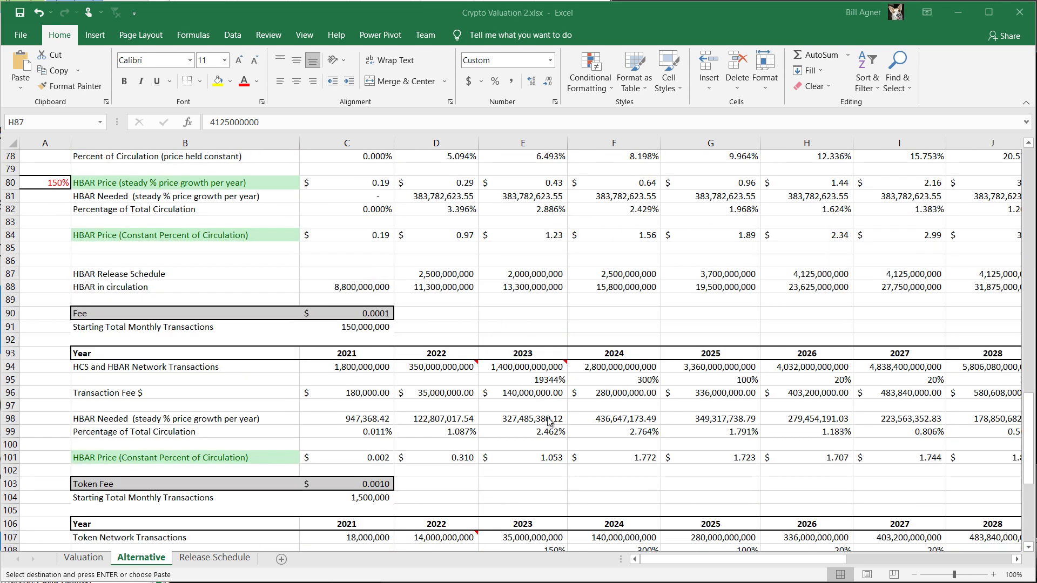
left_click(323, 288)
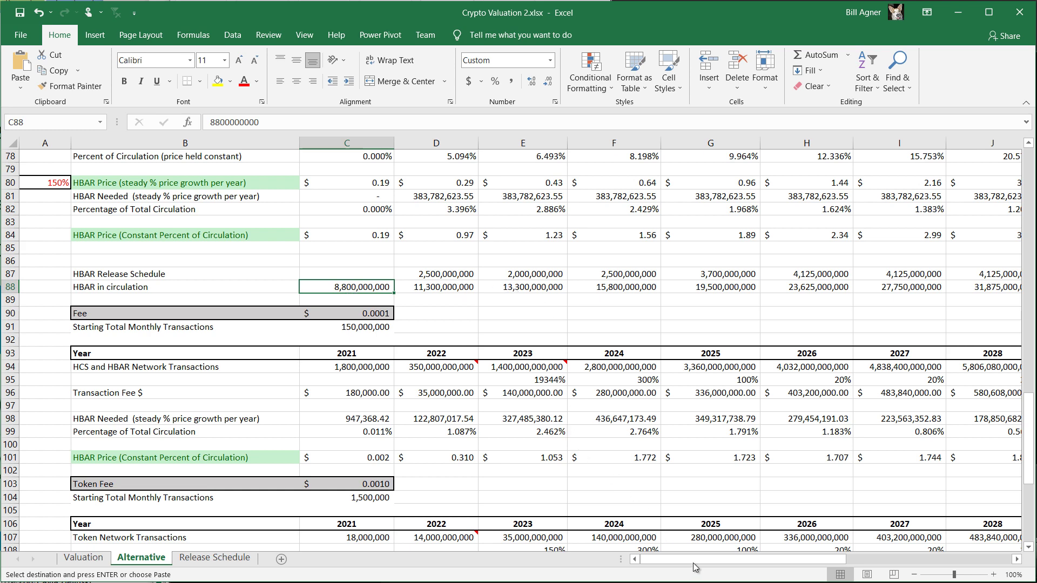
left_click_drag(694, 565, 731, 571)
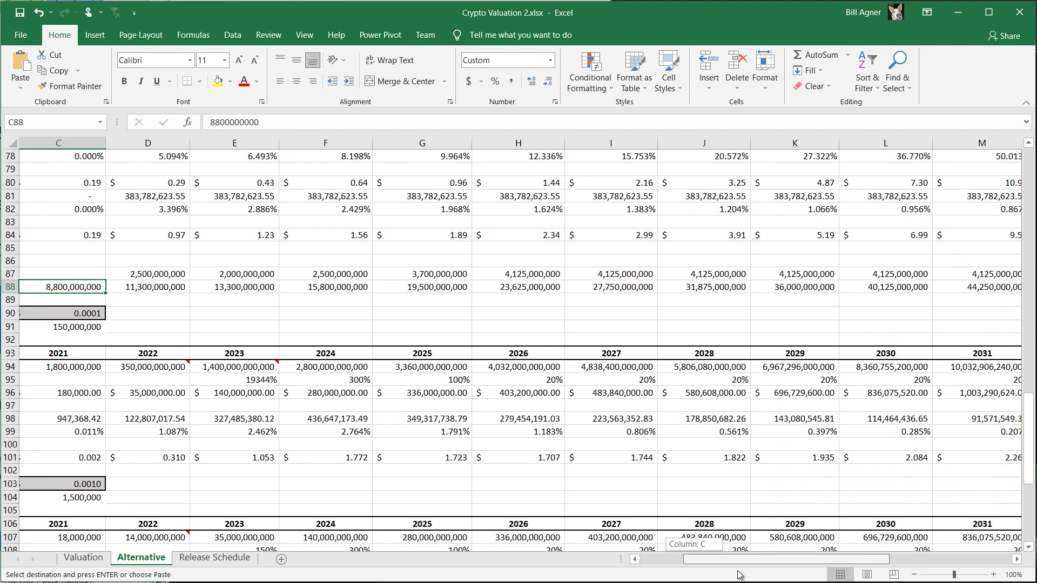
left_click_drag(731, 571, 744, 576)
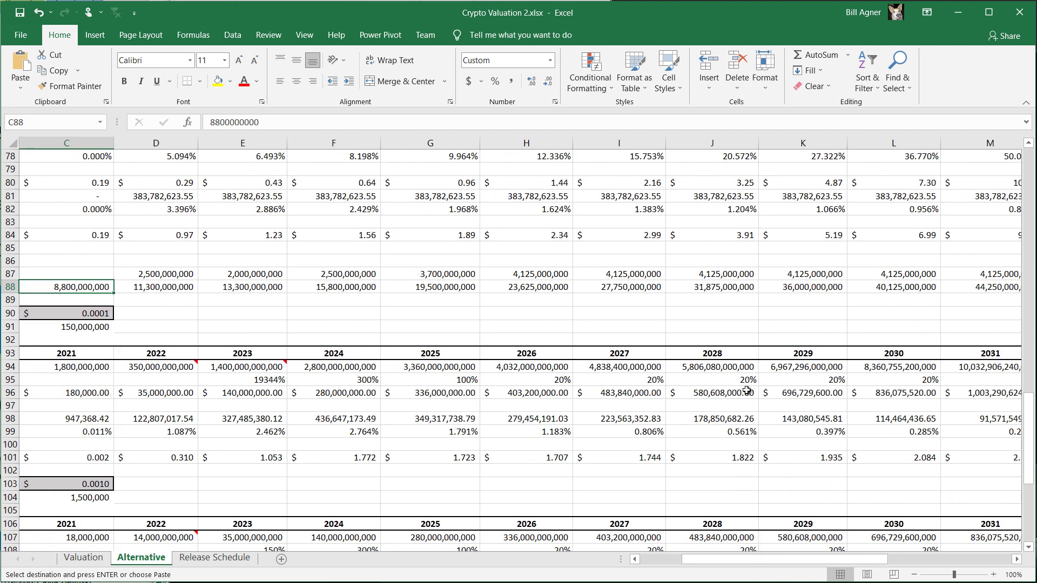
left_click(868, 279)
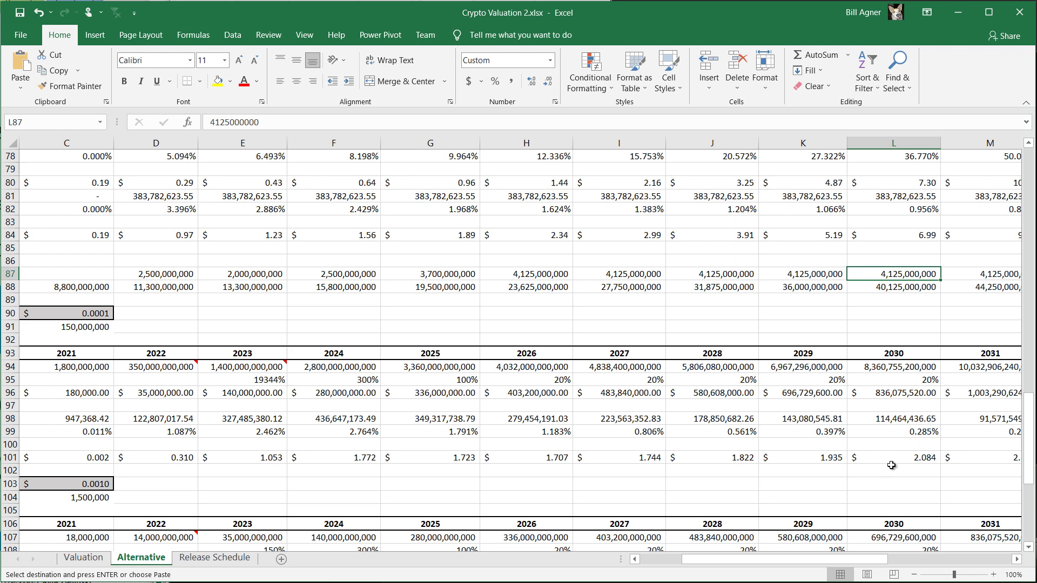
left_click_drag(865, 565, 924, 567)
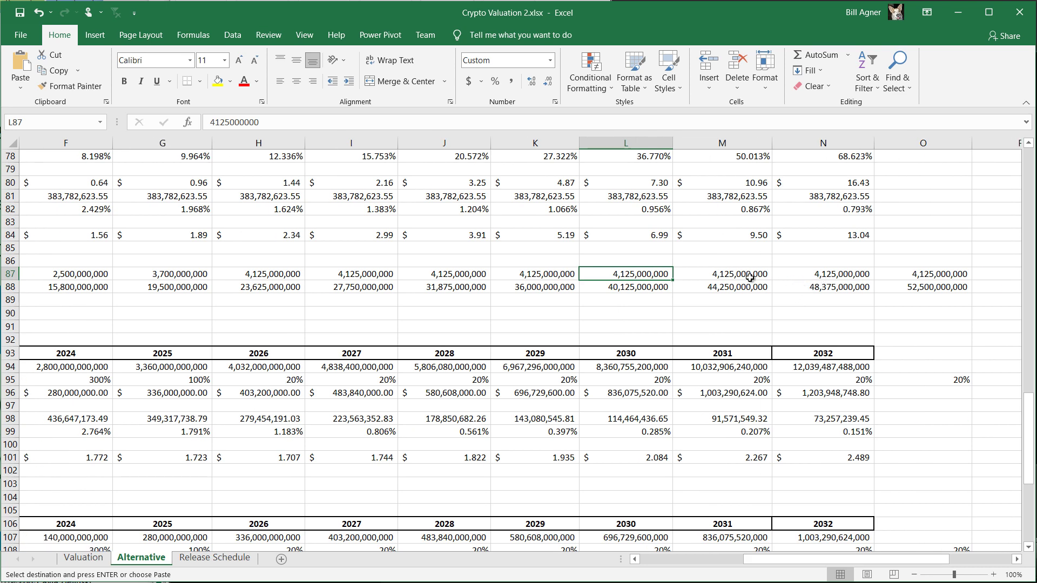
left_click_drag(805, 566, 796, 566)
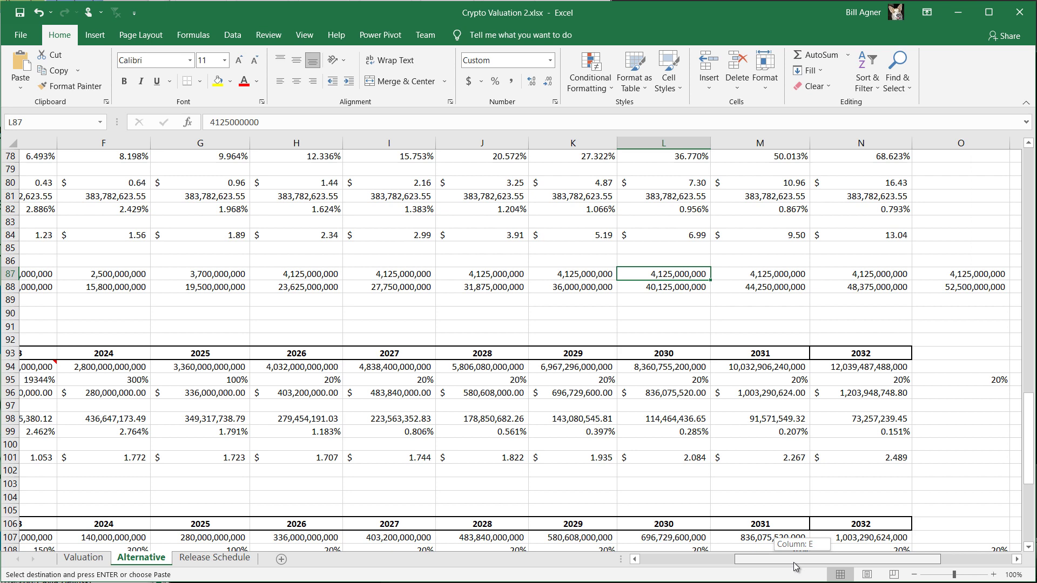
left_click_drag(793, 562, 711, 563)
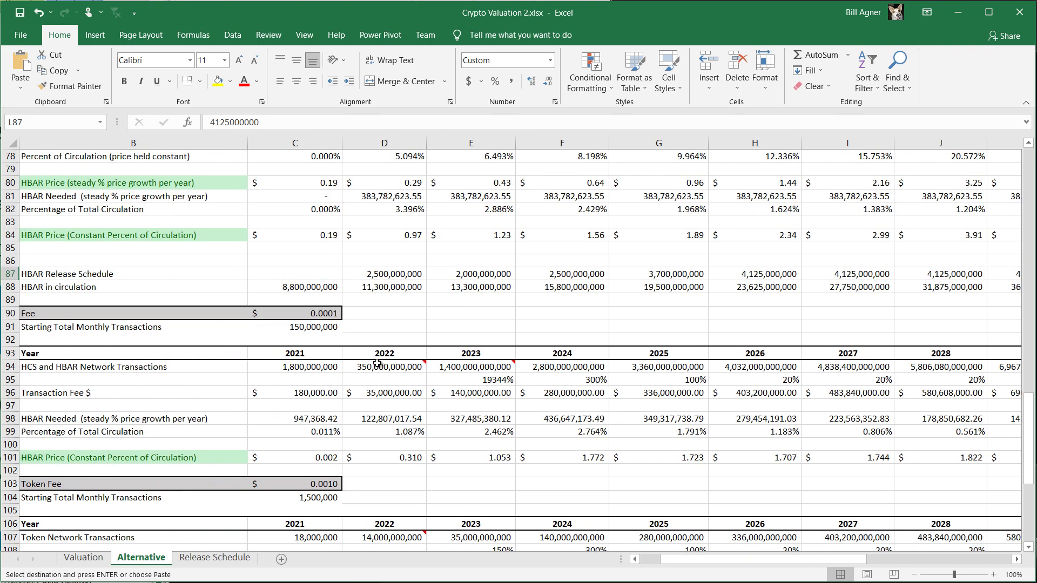
key("Escape")
scroll(357, 354, "up", 1)
scroll(344, 350, "up", 3)
scroll(342, 313, "up", 1)
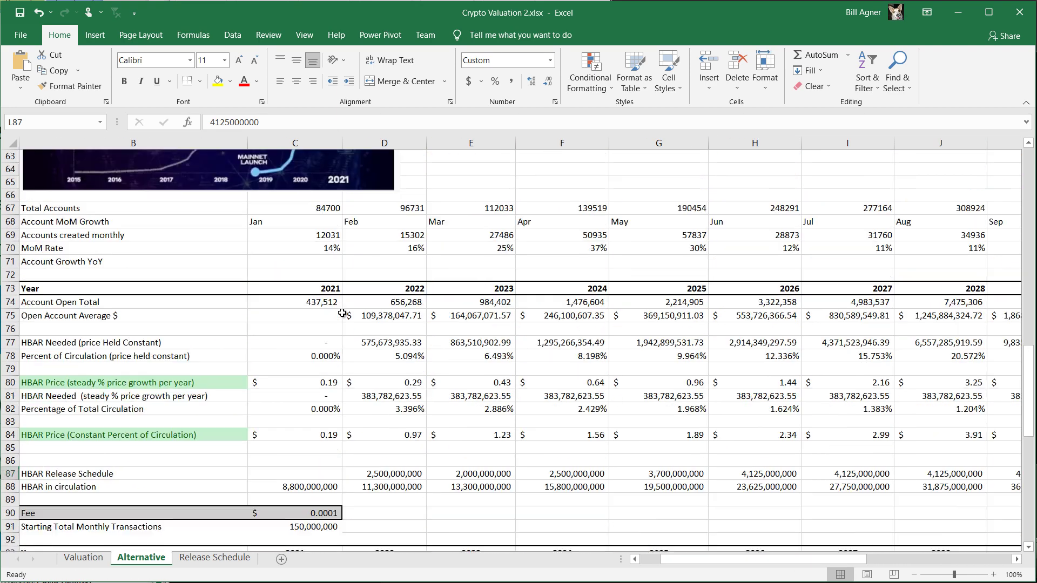
scroll(342, 314, "down", 1)
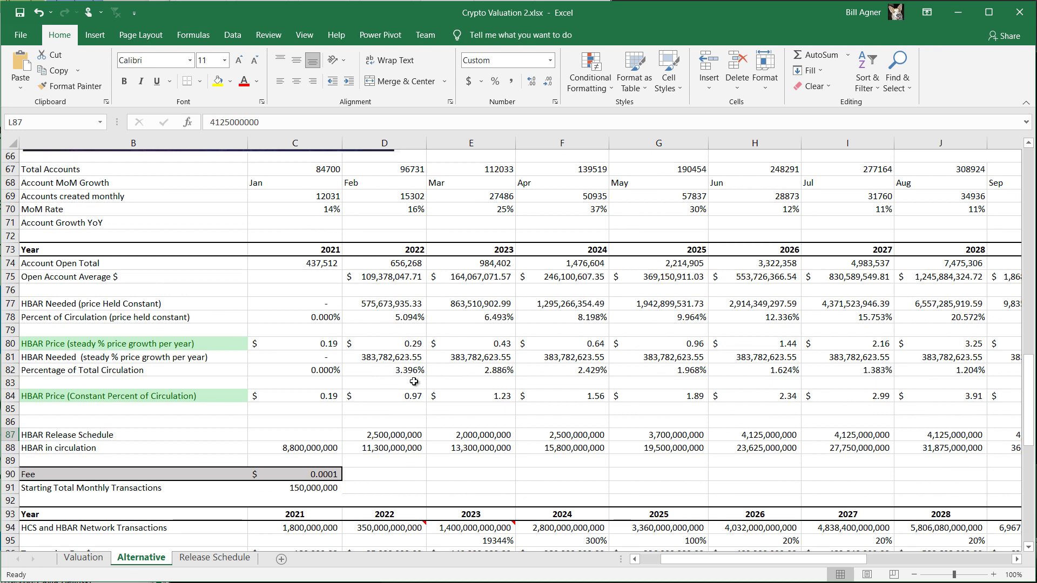
scroll(413, 382, "down", 2)
scroll(407, 386, "down", 1)
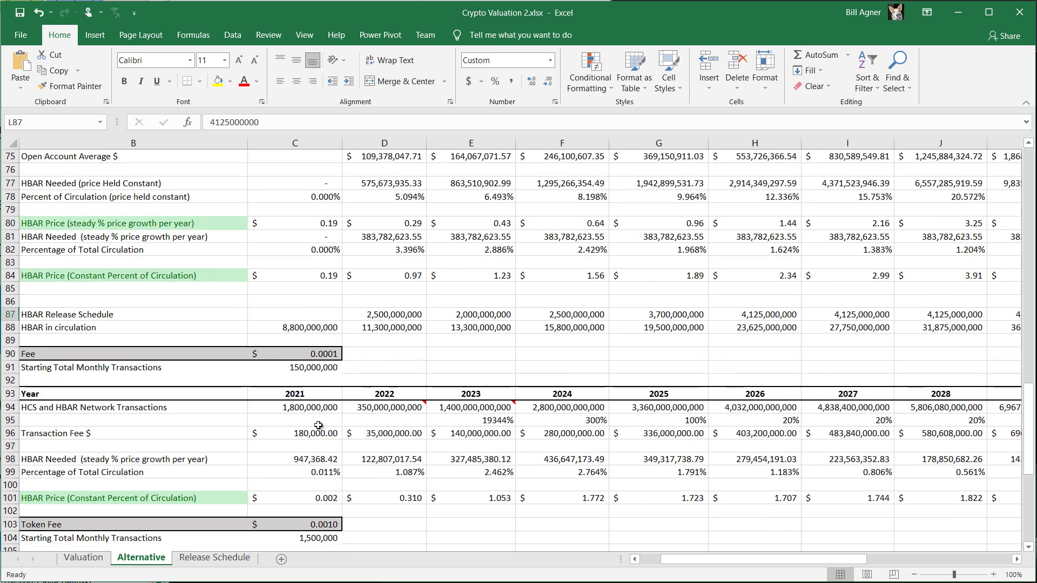
left_click(470, 409)
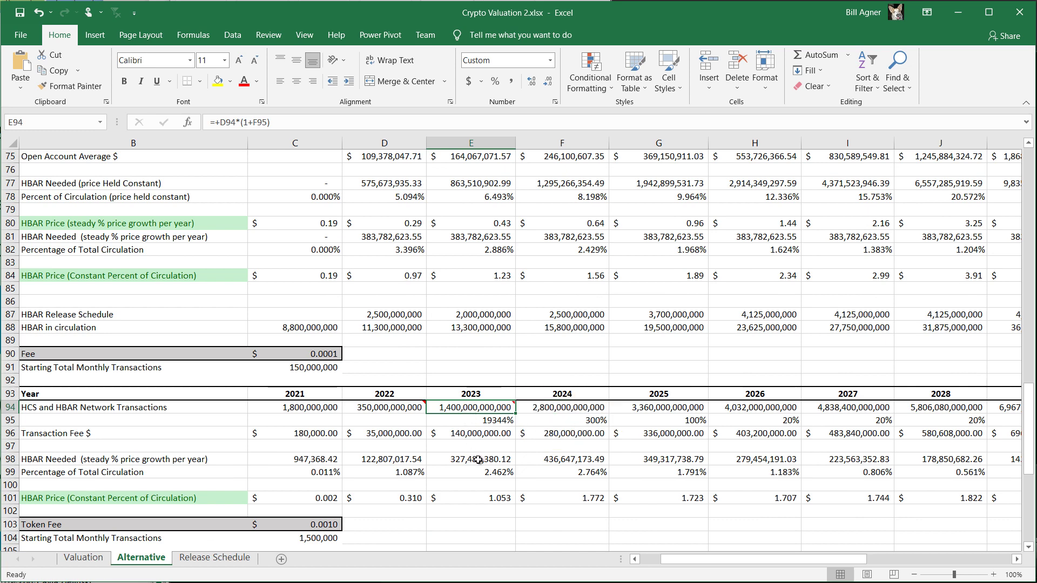
scroll(479, 460, "down", 3)
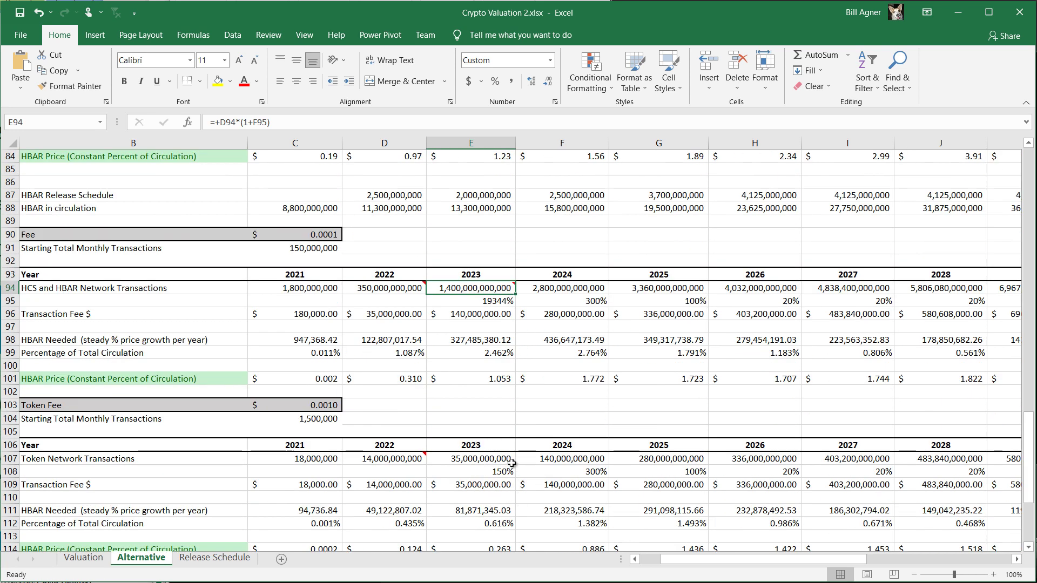
scroll(518, 477, "down", 2)
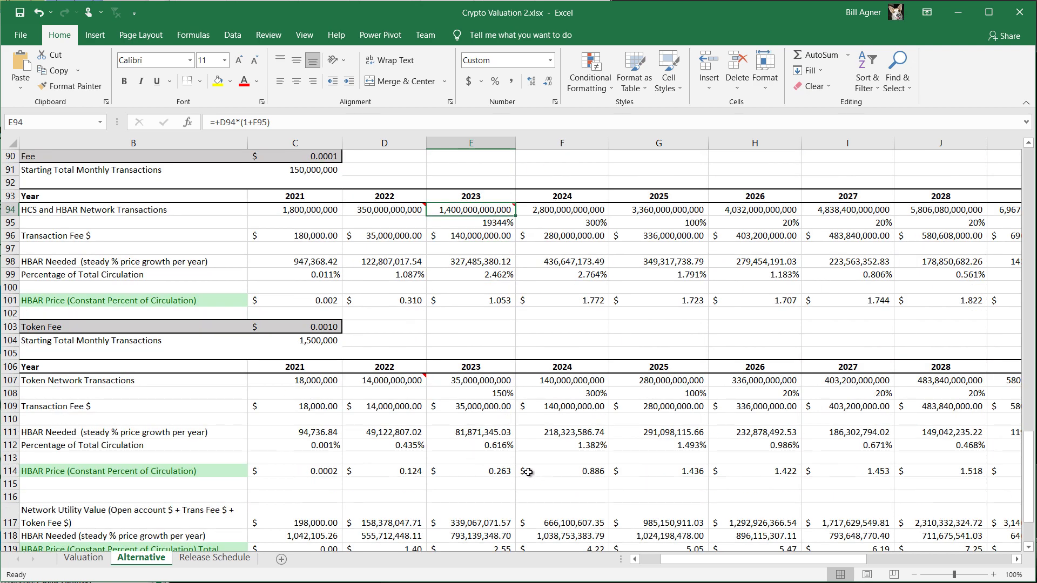
scroll(504, 376, "up", 2)
scroll(504, 375, "up", 1)
scroll(504, 374, "up", 1)
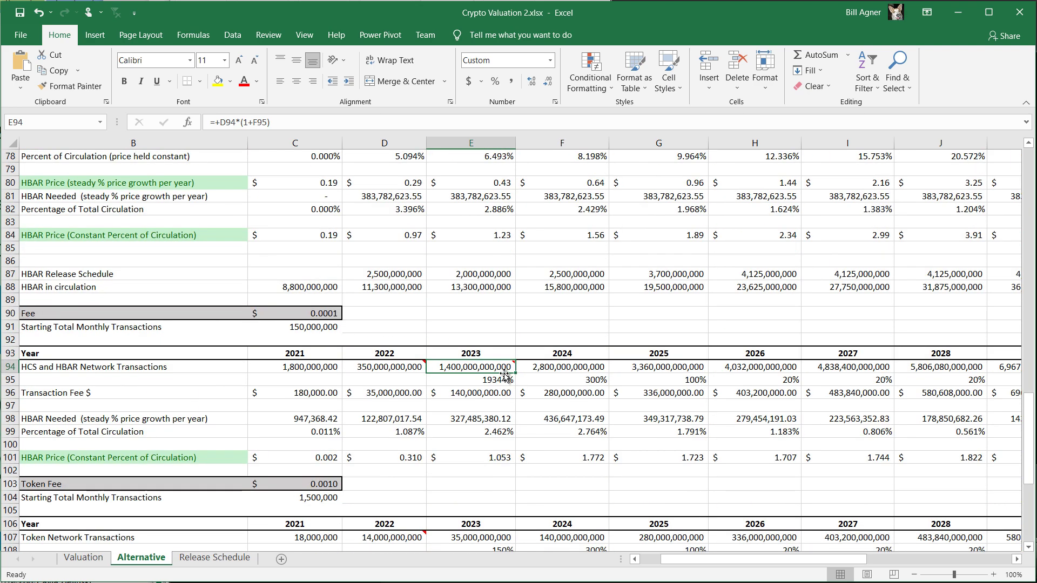
scroll(491, 356, "up", 1)
scroll(456, 303, "up", 2)
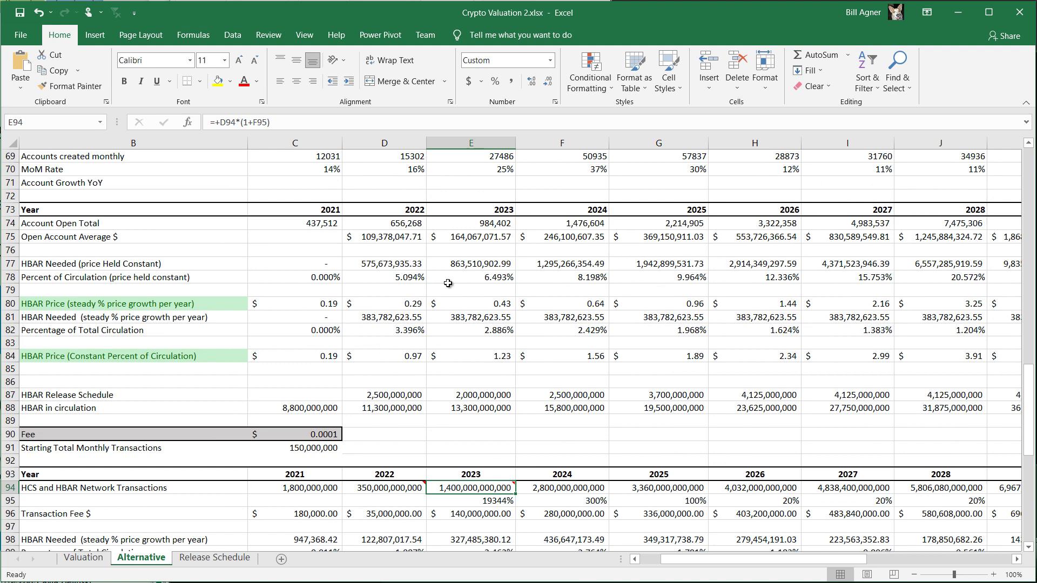
scroll(456, 344, "up", 2)
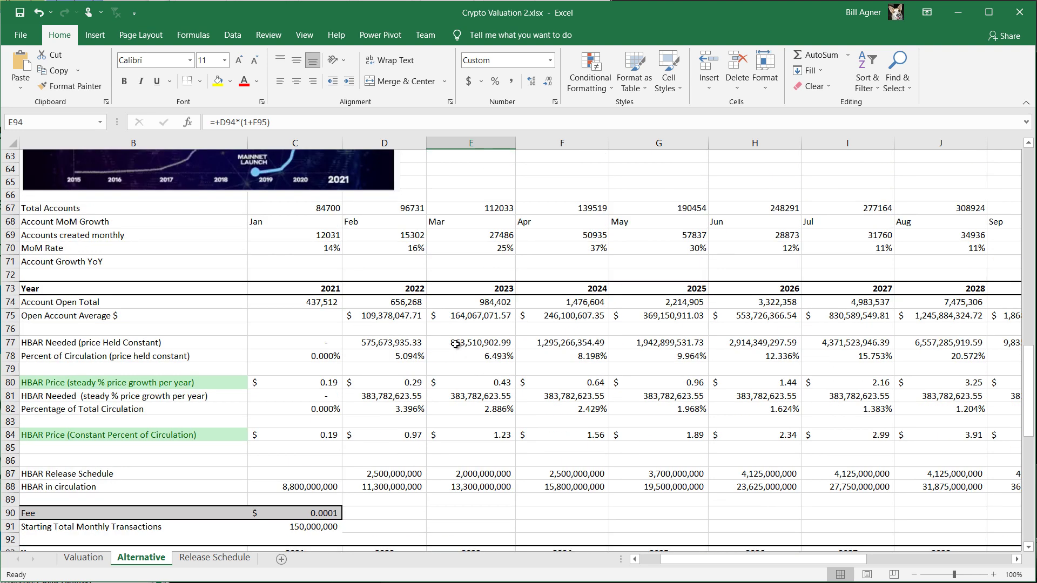
left_click(326, 512)
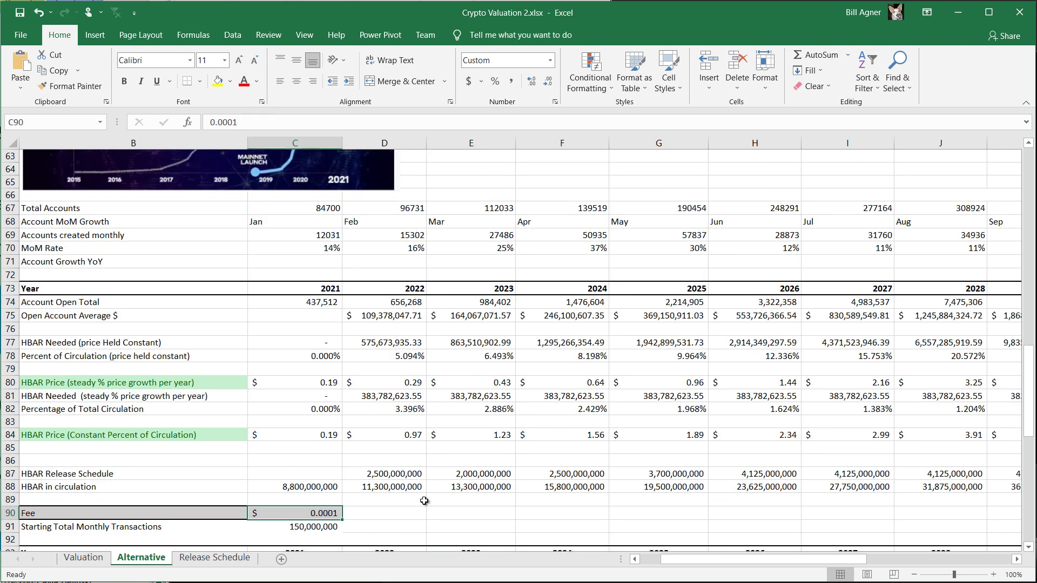
left_click(447, 487)
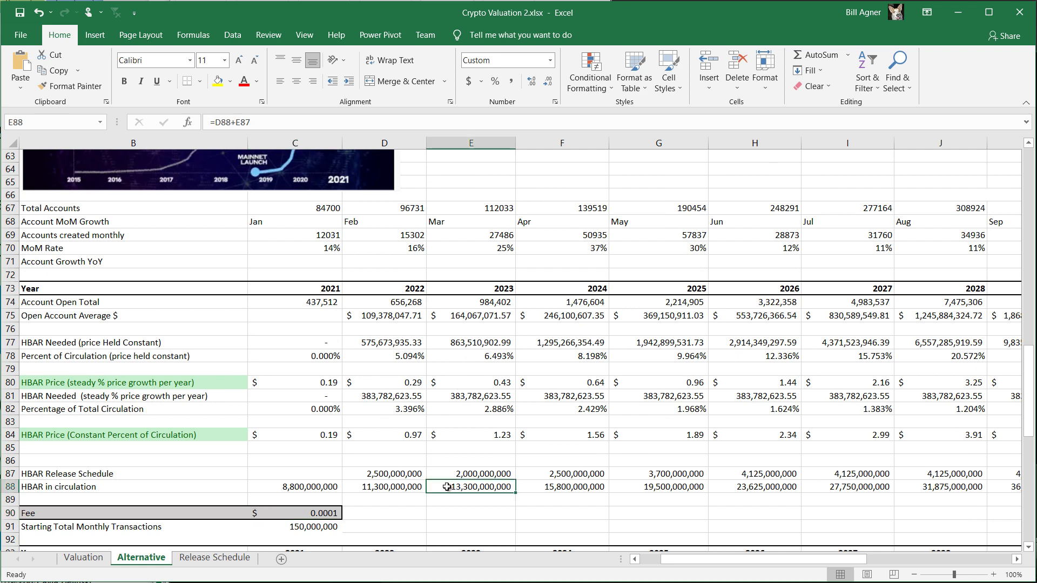
left_click(533, 488)
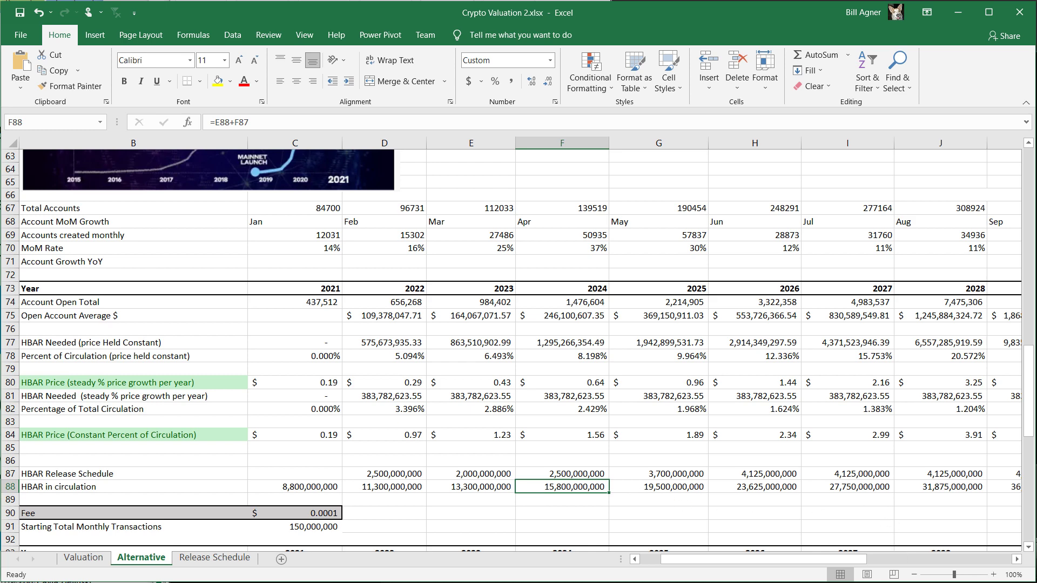
scroll(559, 350, "down", 4)
left_click(470, 407)
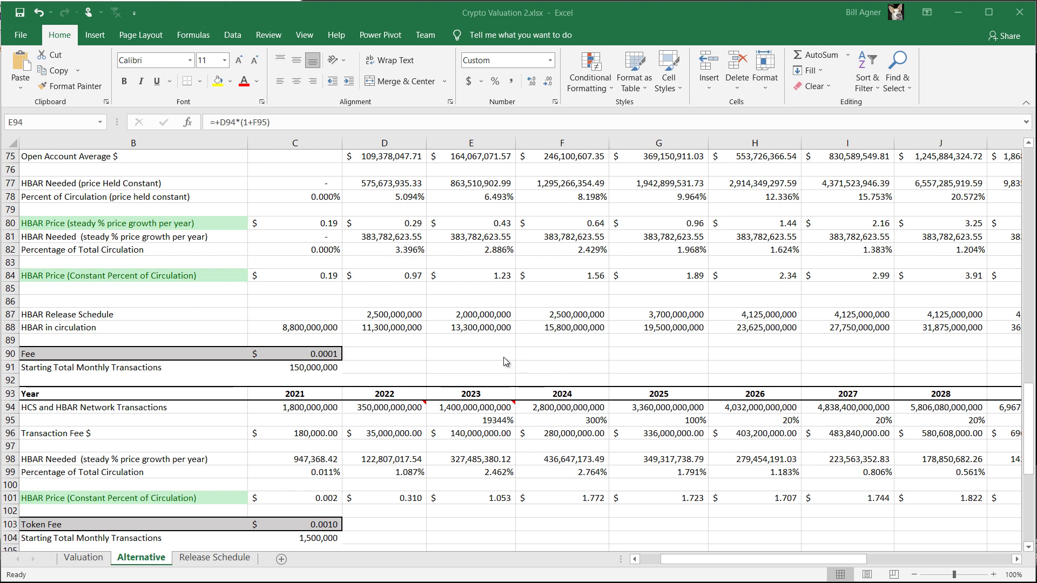